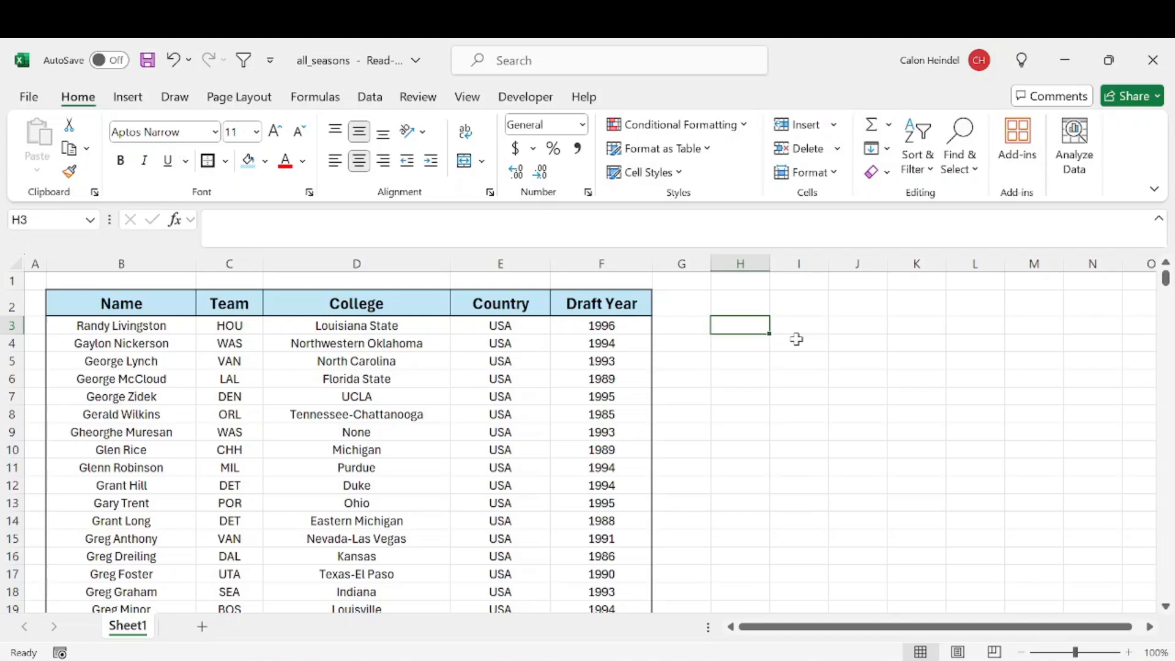
# - Look over the player table's Name, Team, College, Country and Draft Year columns
pyautogui.moveTo(147, 304); pyautogui.dragTo(602, 488)
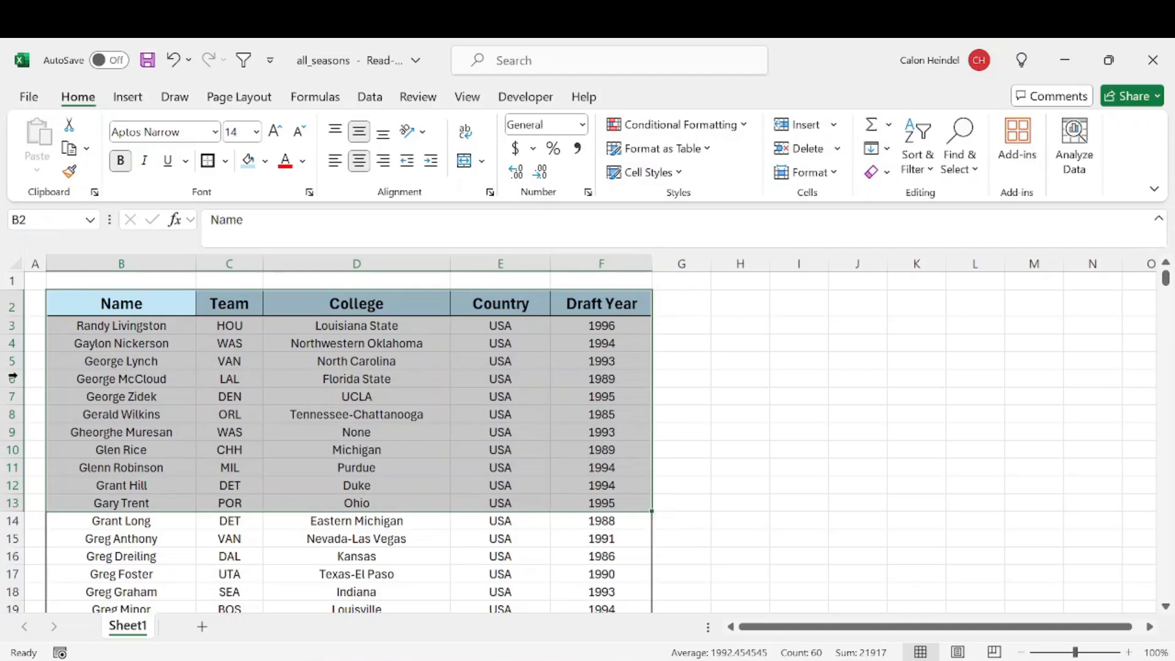
pyautogui.moveTo(136, 324); pyautogui.dragTo(147, 397)
pyautogui.moveTo(240, 324); pyautogui.dragTo(252, 396)
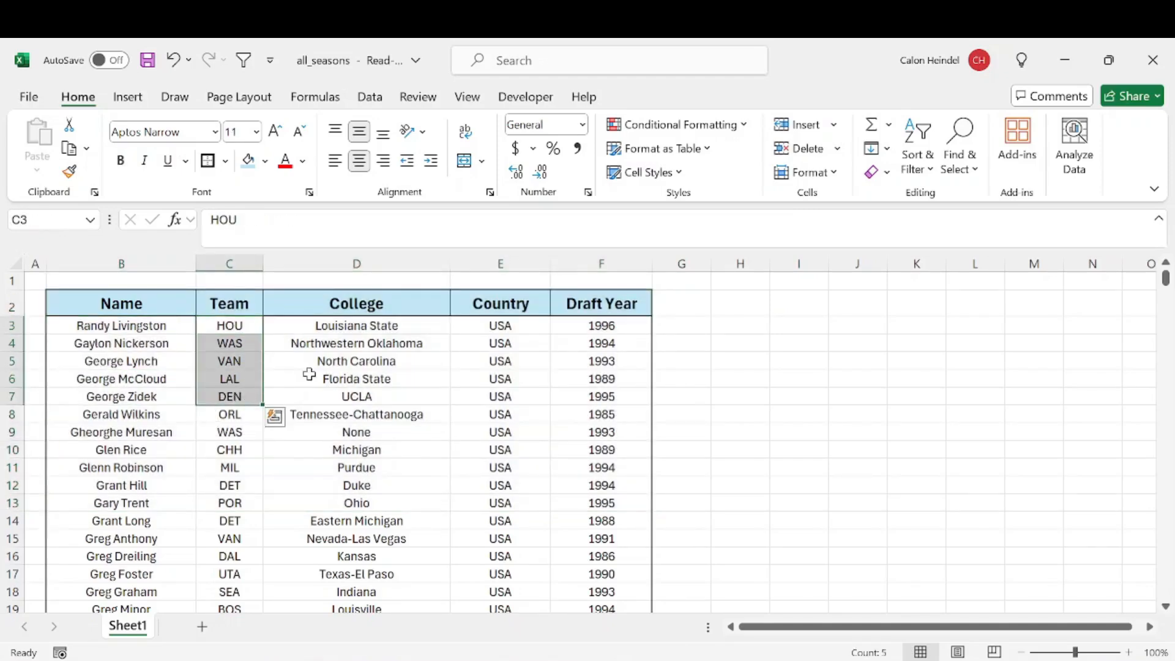
pyautogui.moveTo(409, 319); pyautogui.dragTo(407, 396)
pyautogui.moveTo(513, 324); pyautogui.dragTo(506, 393)
pyautogui.moveTo(621, 325); pyautogui.dragTo(621, 387)
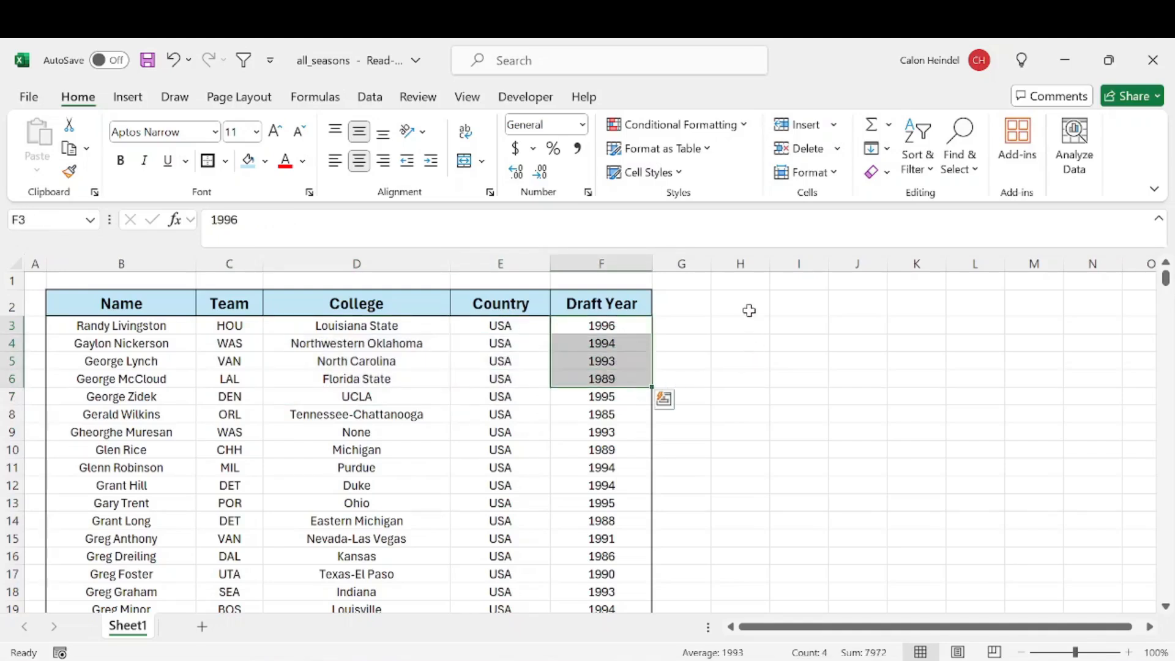
pyautogui.click(753, 329)
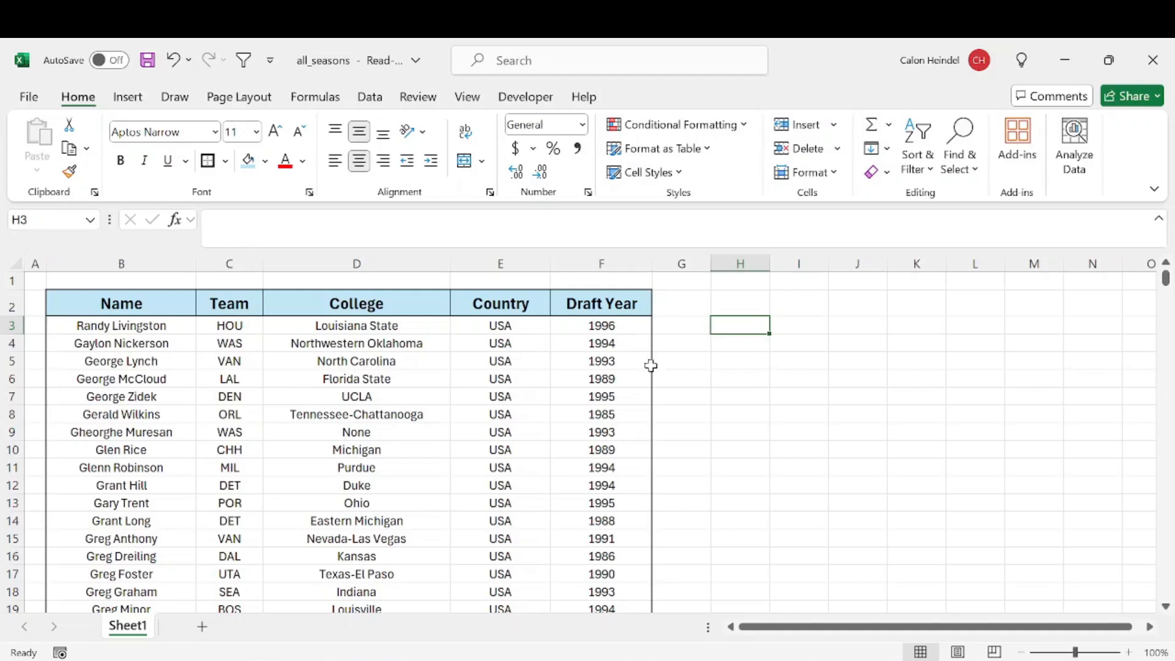
# - Turn on filtering for the table's header row, B2:F2
pyautogui.moveTo(158, 302); pyautogui.dragTo(634, 296)
pyautogui.click(923, 170)
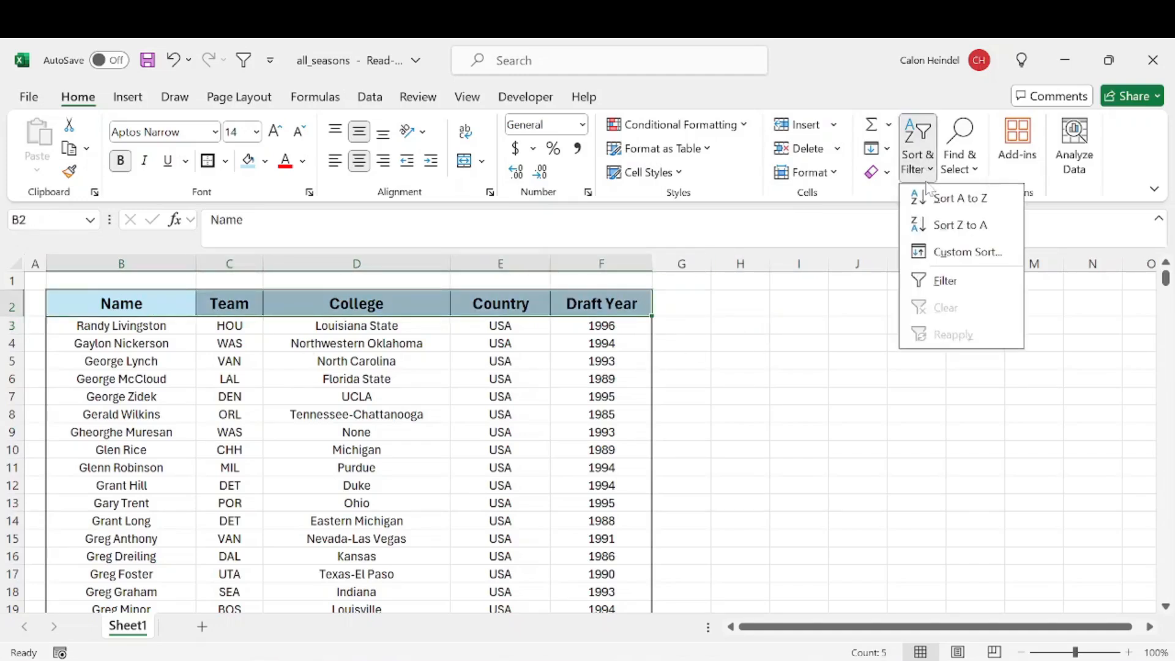
pyautogui.click(964, 289)
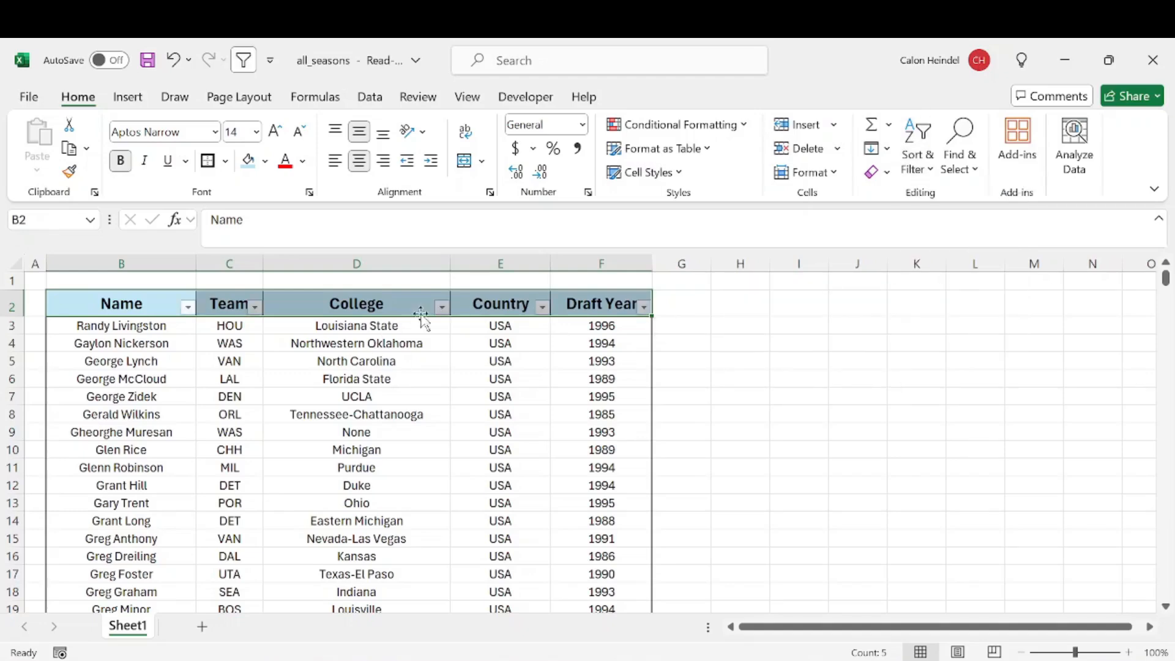
# - Filter the Draft Year column to show only 2016 and look through the remaining player rows
pyautogui.click(644, 307)
pyautogui.moveTo(622, 473); pyautogui.dragTo(622, 573)
pyautogui.click(456, 533)
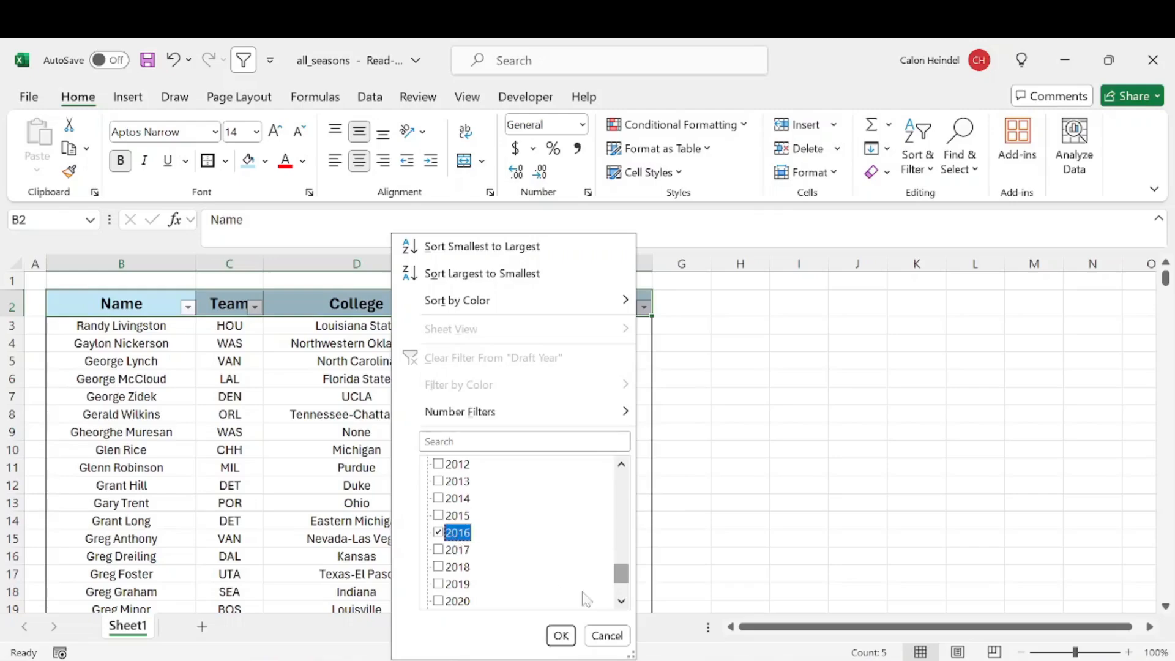
pyautogui.click(561, 636)
pyautogui.click(706, 432)
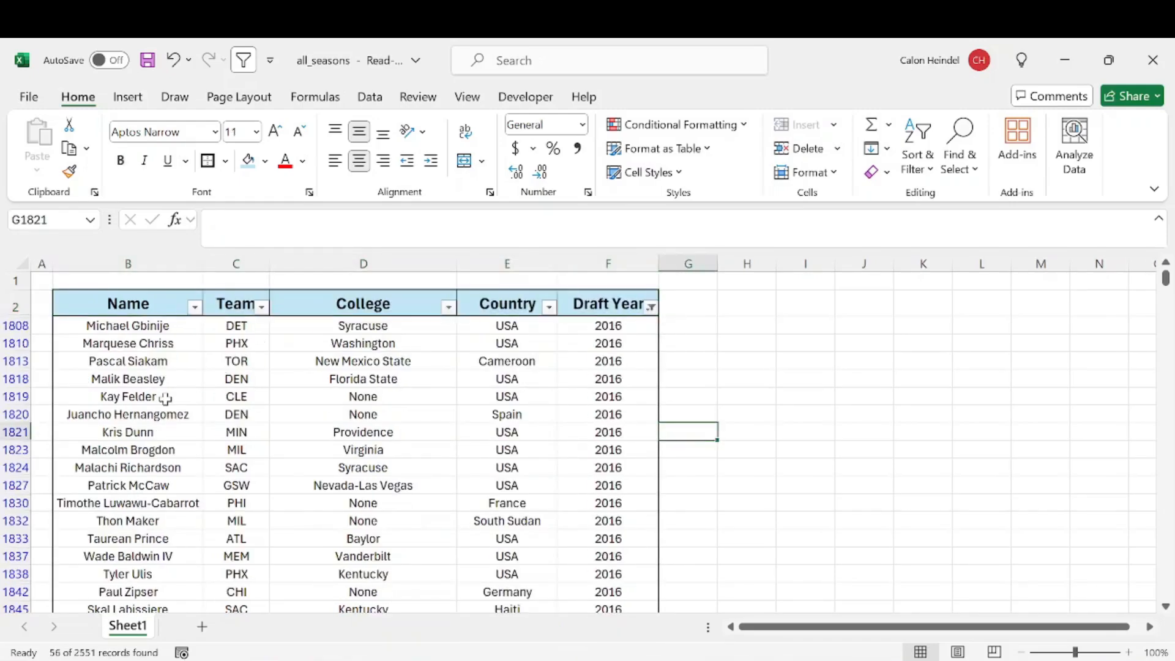
pyautogui.scroll(-7, 192, 401)
pyautogui.scroll(-5, 192, 404)
pyautogui.scroll(10, 193, 404)
pyautogui.scroll(2, 193, 405)
# - Undo the Draft Year filter and turn off filtering on the header row
pyautogui.hotkey('ctrl', 'z')
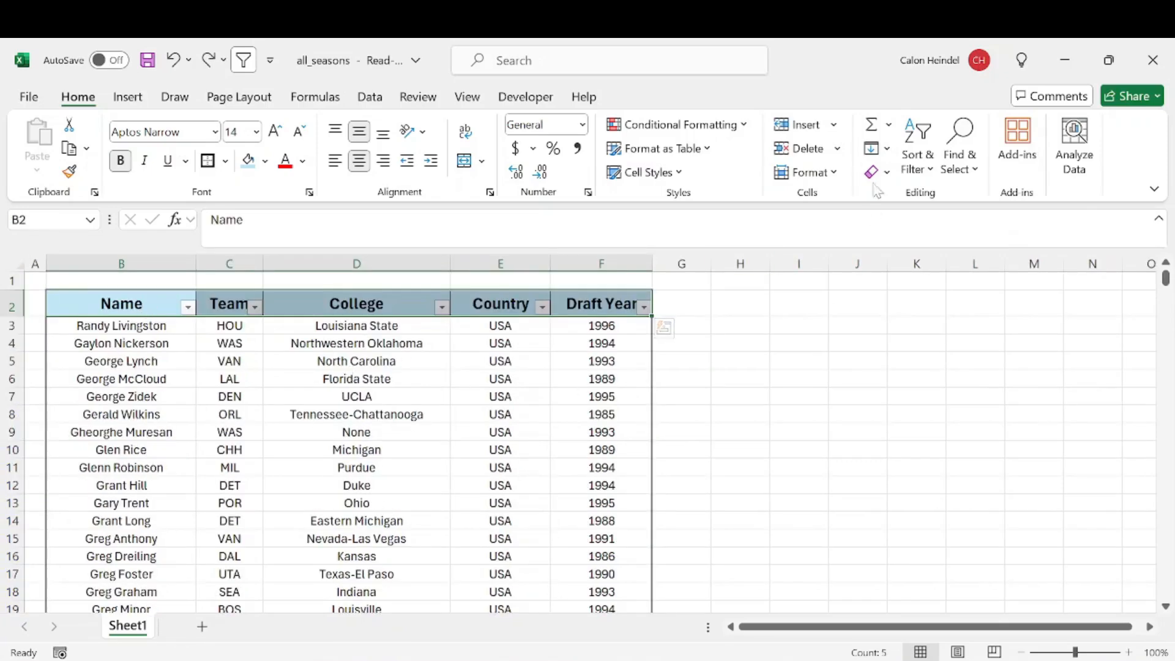
pyautogui.click(917, 160)
pyautogui.click(952, 282)
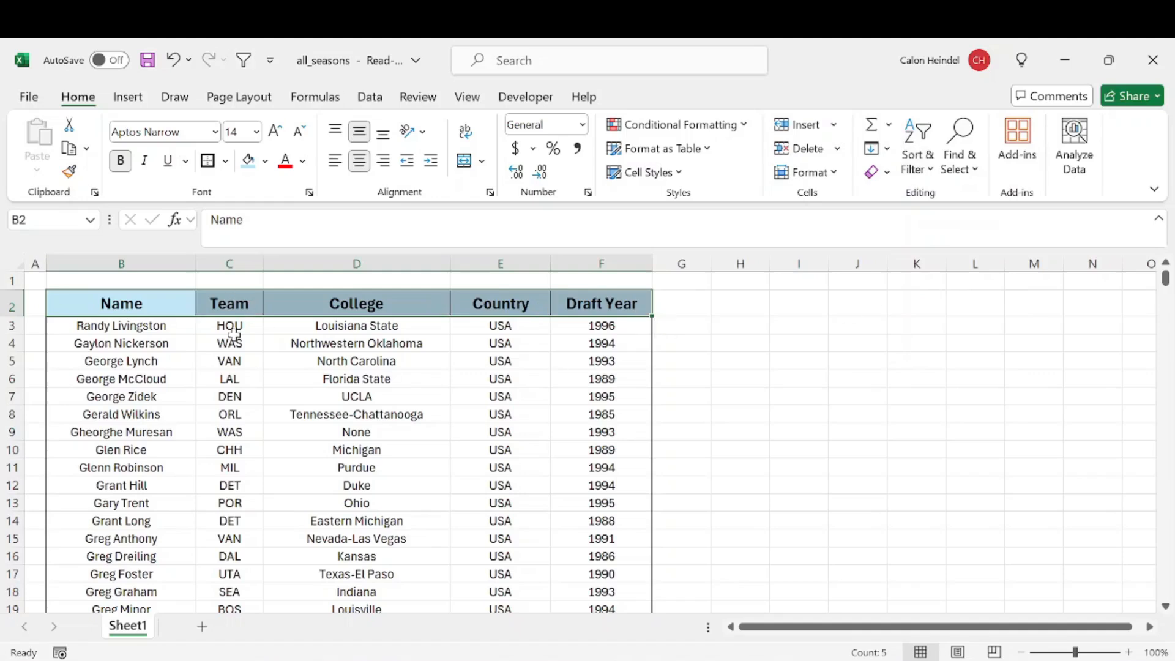
pyautogui.click(227, 363)
pyautogui.moveTo(145, 326); pyautogui.dragTo(612, 449)
pyautogui.click(863, 324)
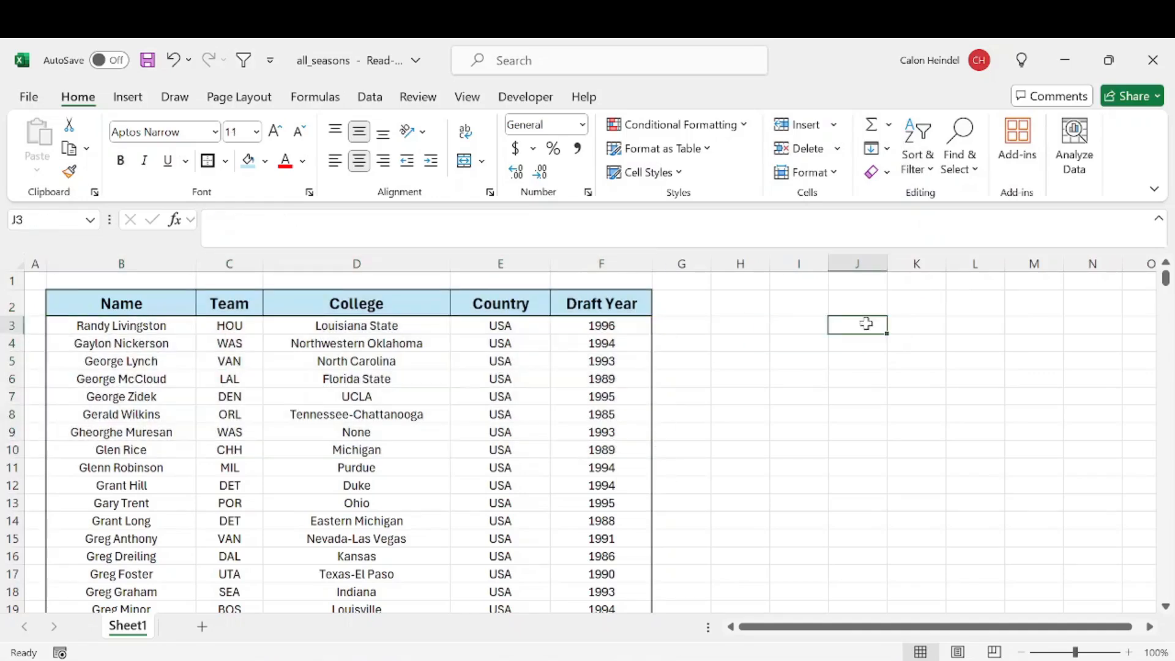
# - Enter the formula =FILTER(B:F,D:D=H2) in cell H3 to return the player rows whose college matches H2
pyautogui.click(739, 328)
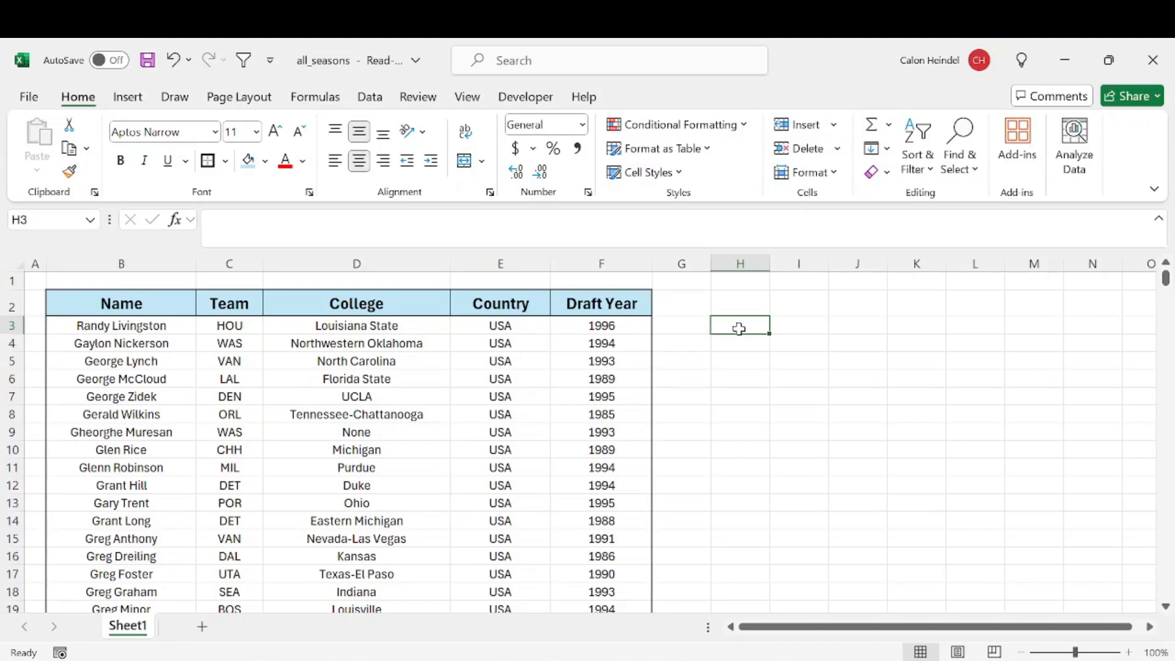
pyautogui.write('=filter')
pyautogui.press('Tab')
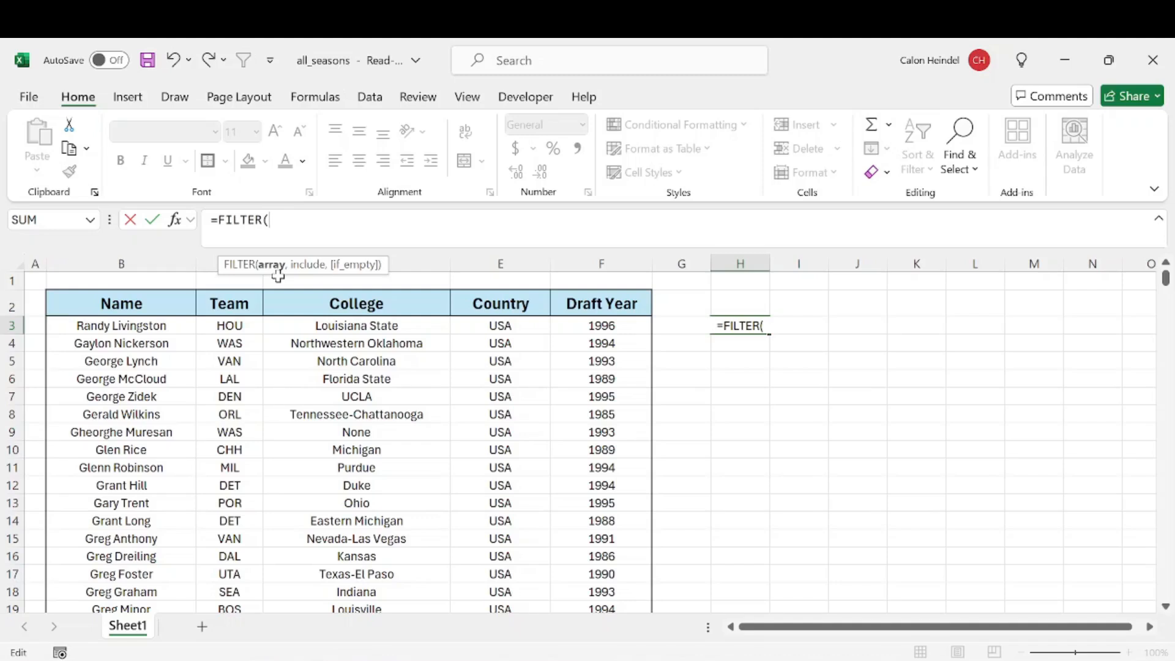
pyautogui.moveTo(123, 264); pyautogui.dragTo(624, 263)
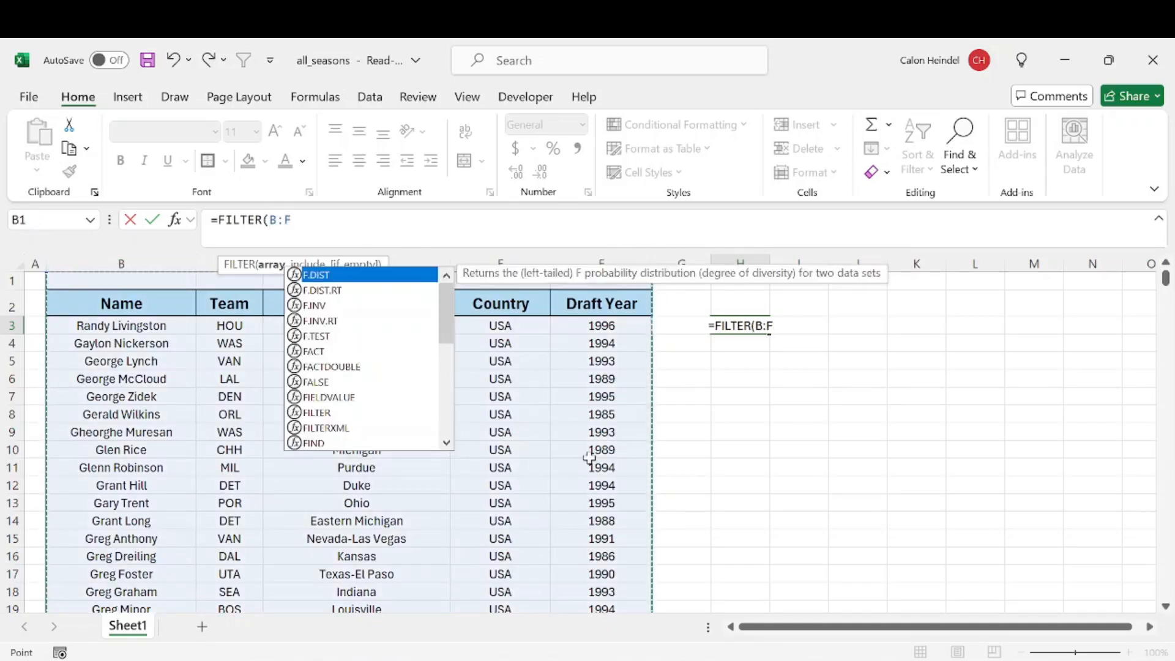
pyautogui.write(',')
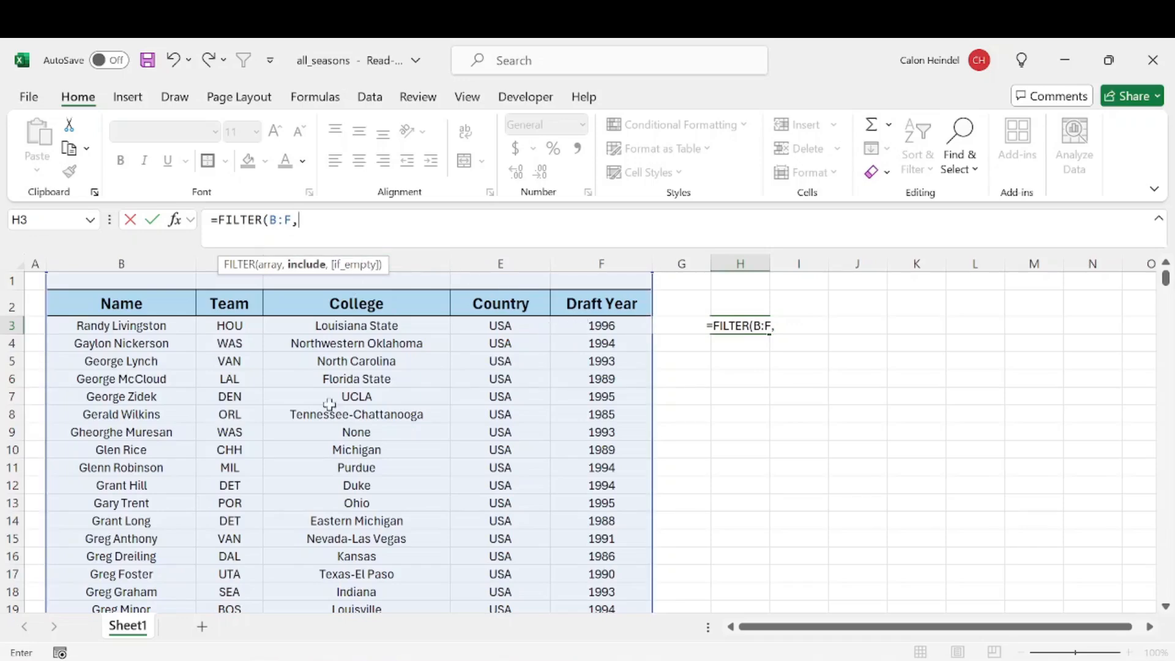
pyautogui.click(415, 254)
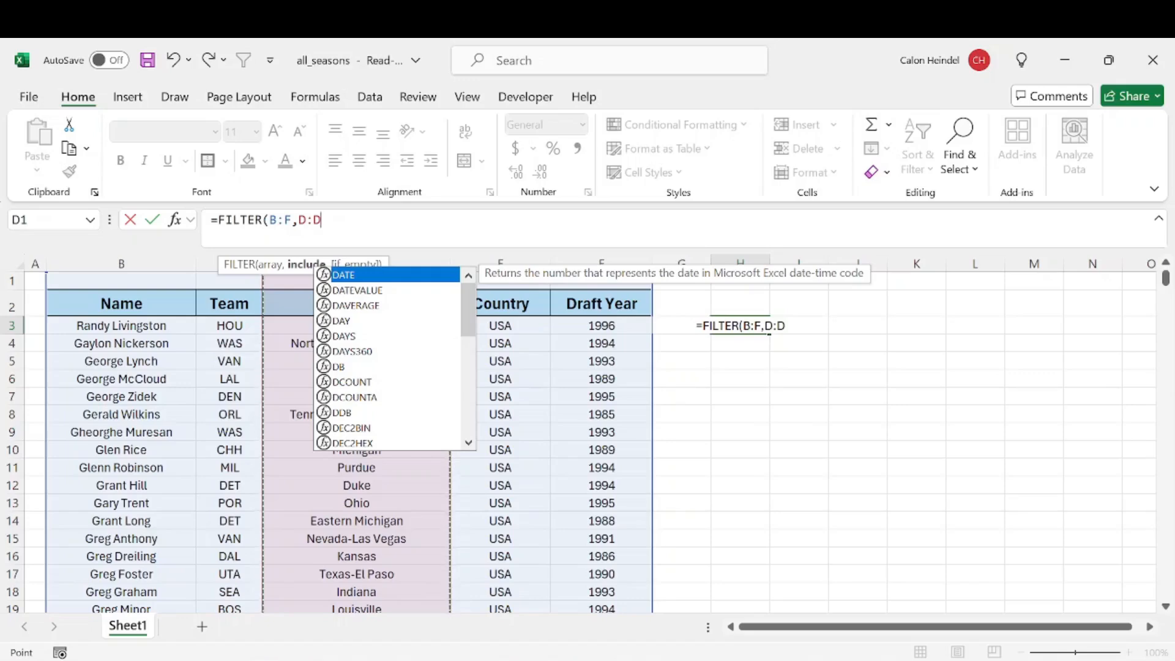
pyautogui.write('=')
pyautogui.click(759, 298)
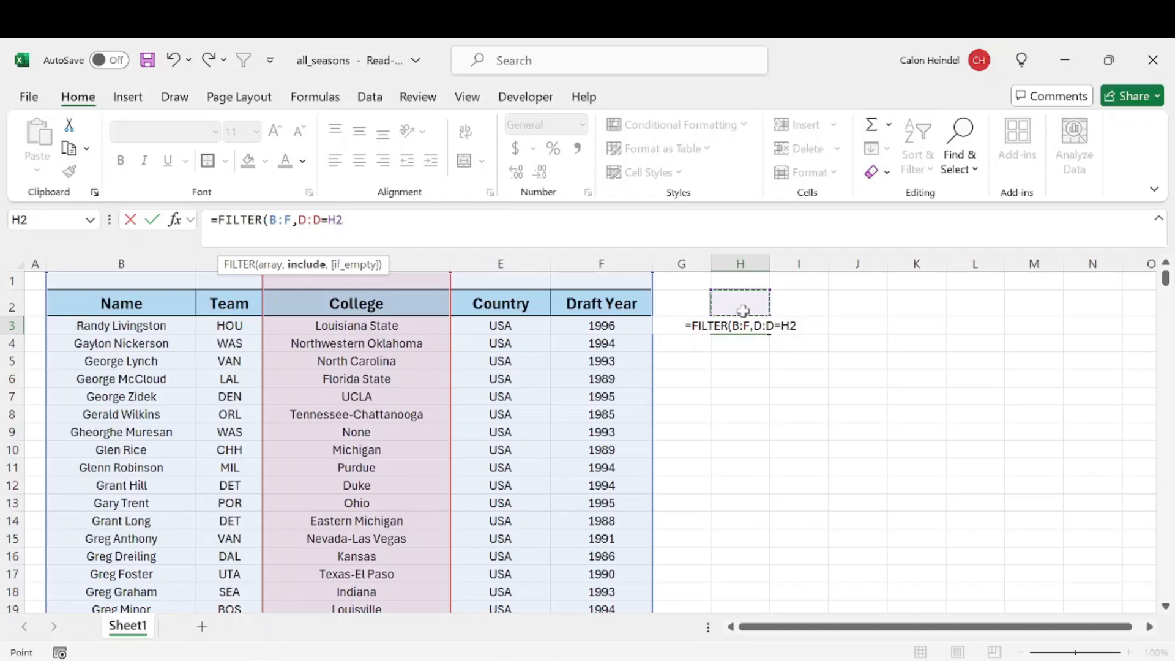
pyautogui.press('Return')
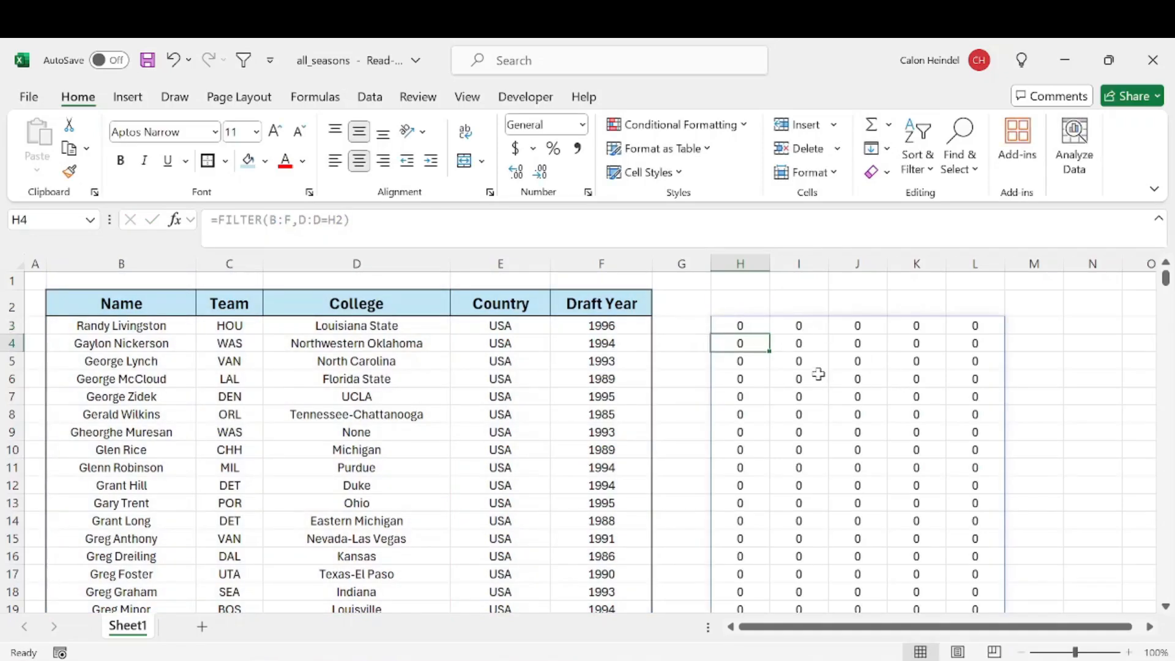
# - Enter UCLA in cell H2 as the college criterion for the FILTER formula
pyautogui.click(738, 301)
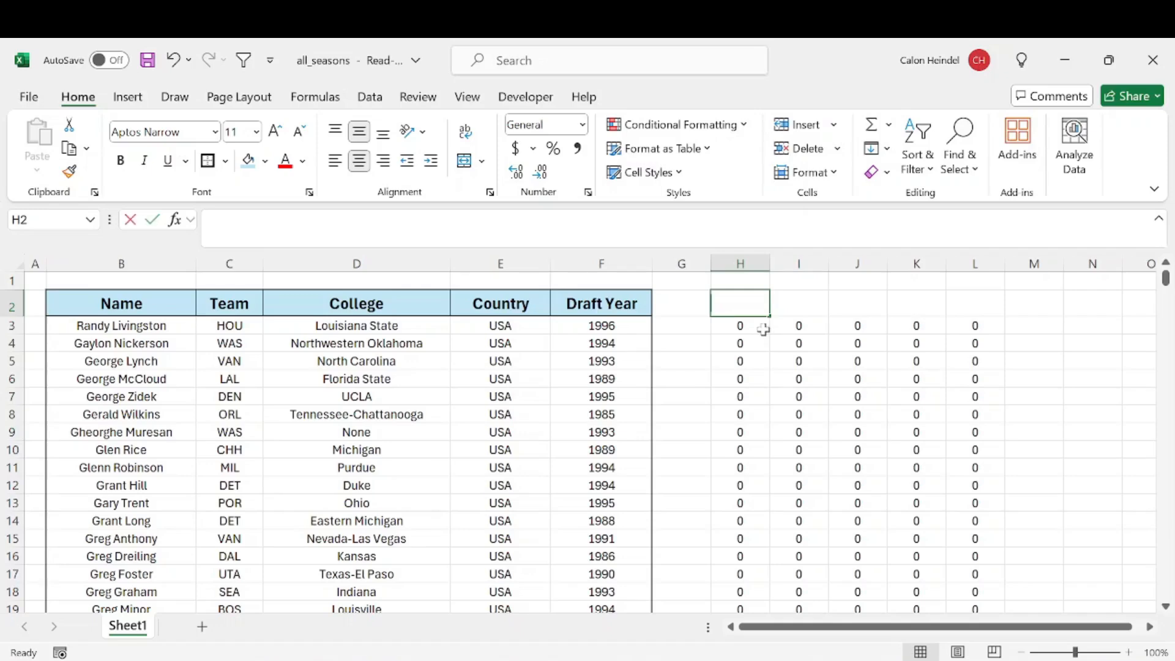
pyautogui.write('UCLA')
pyautogui.press('Return')
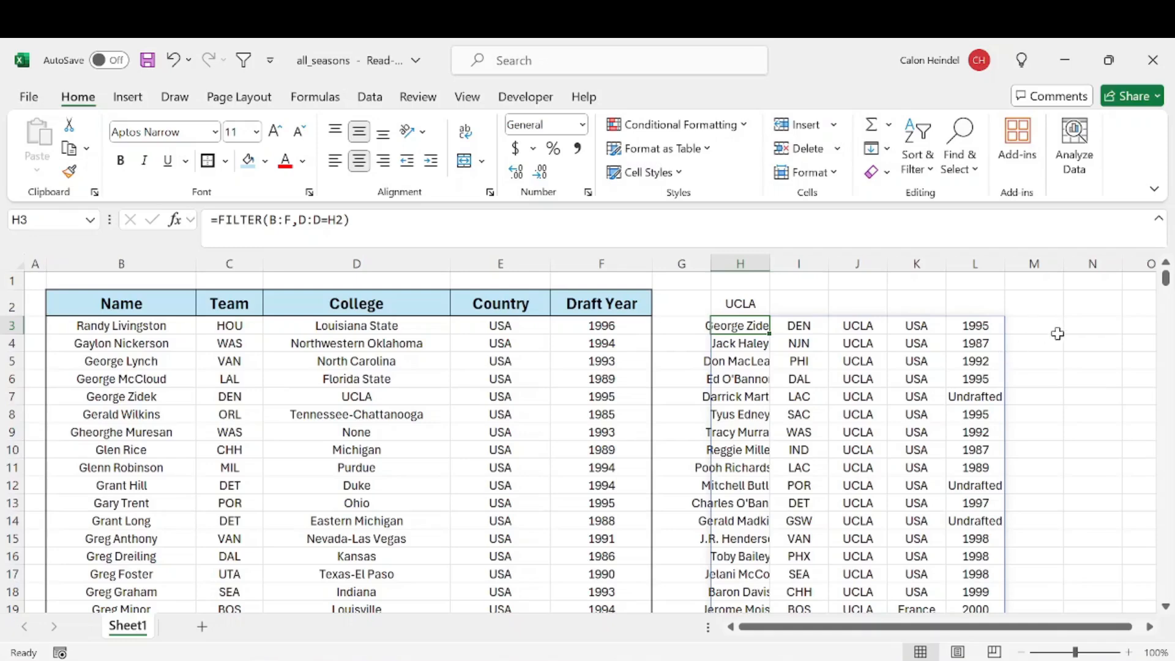
# - Autofit column H so the player names in the FILTER results fit fully
pyautogui.click(1058, 334)
pyautogui.moveTo(769, 257); pyautogui.dragTo(769, 257)
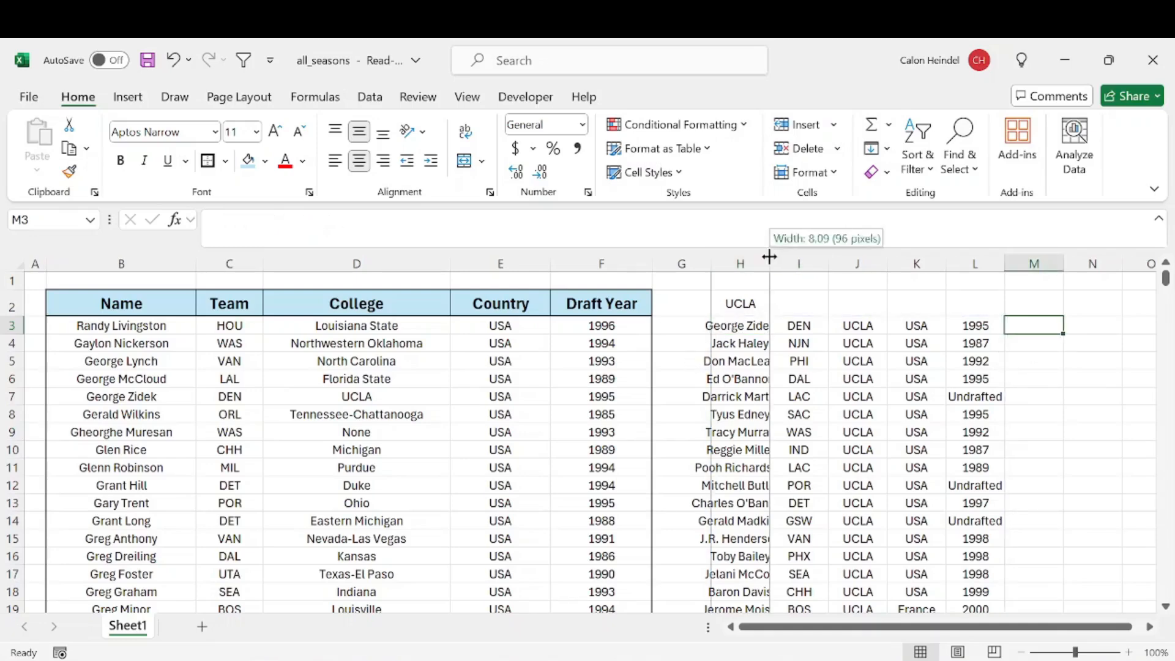
pyautogui.doubleClick(769, 257)
pyautogui.scroll(-2, 836, 344)
pyautogui.scroll(2, 829, 360)
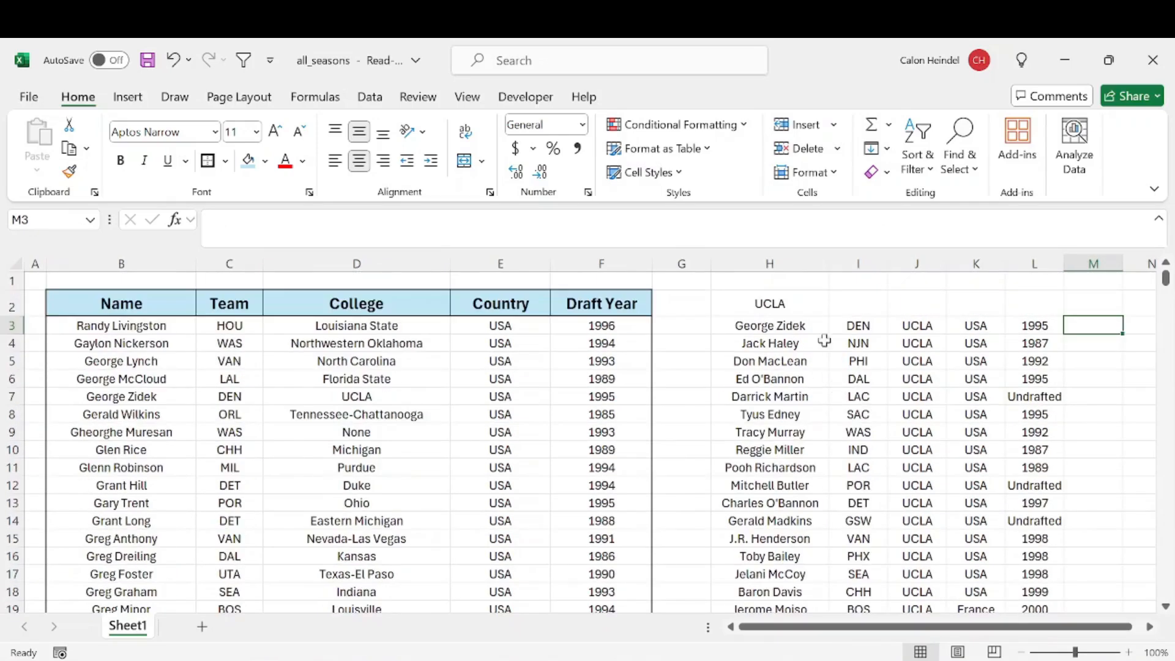
# - Check the FILTER formula in H3 and change the college criterion in H2 to Florida State
pyautogui.click(799, 305)
pyautogui.click(753, 324)
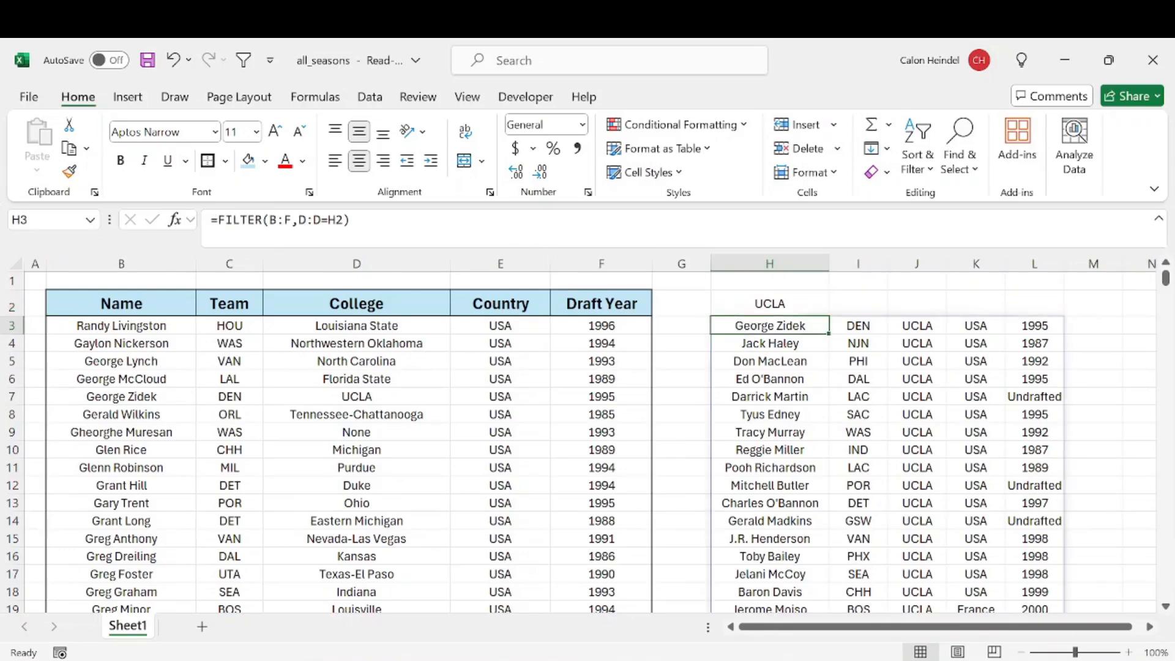
pyautogui.press('F2')
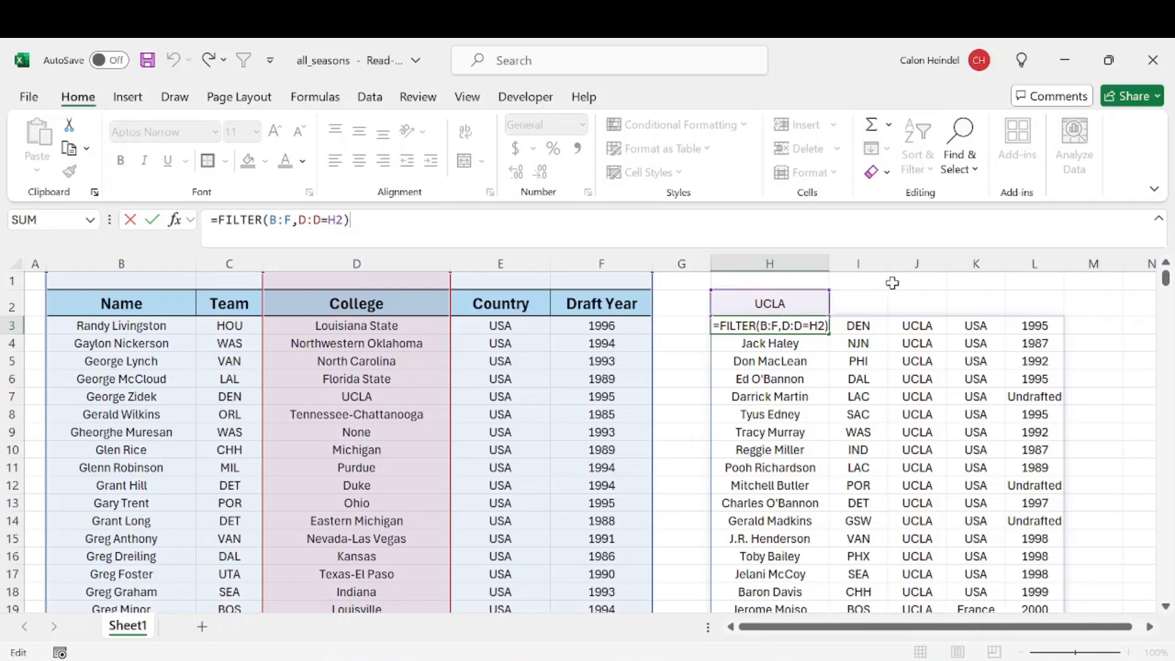
pyautogui.click(803, 298)
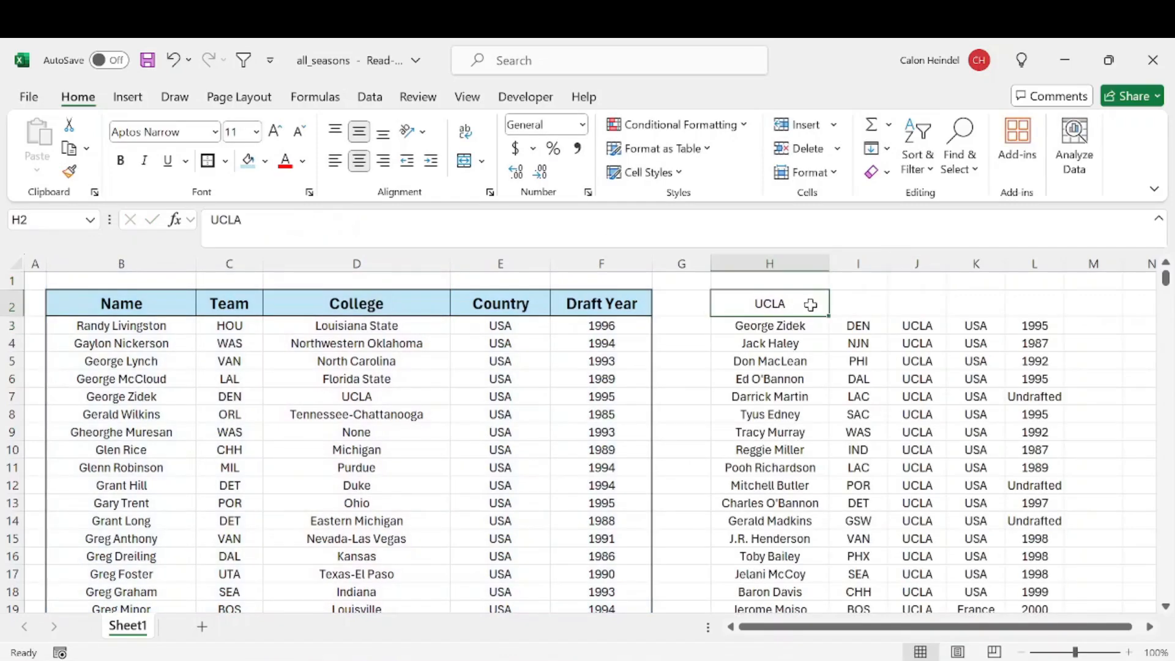
pyautogui.write('Florida ')
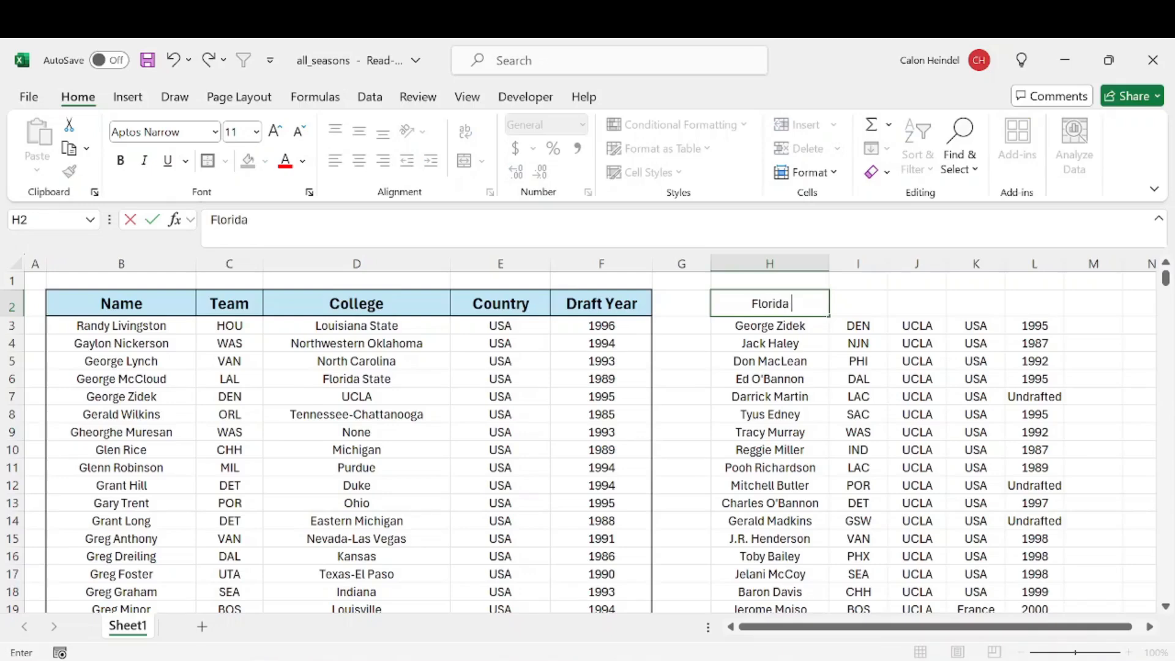
pyautogui.write('State')
pyautogui.press('Return')
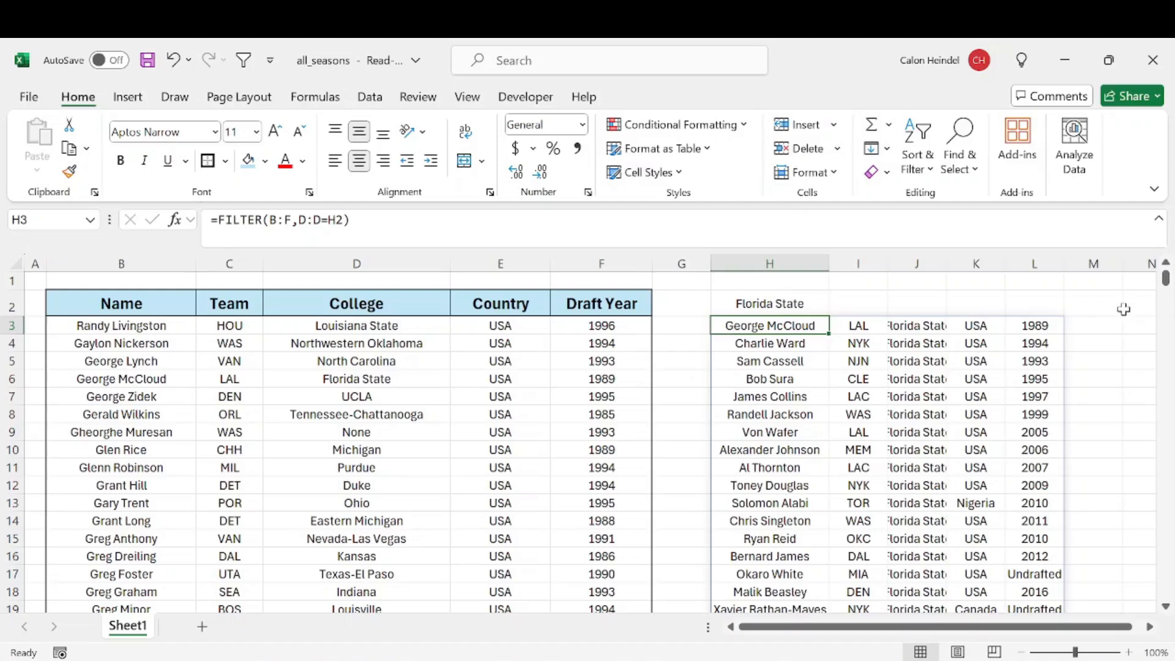
# - Widen columns J and L of the FILTER results to fit the college names and draft years
pyautogui.click(1108, 363)
pyautogui.doubleClick(947, 263)
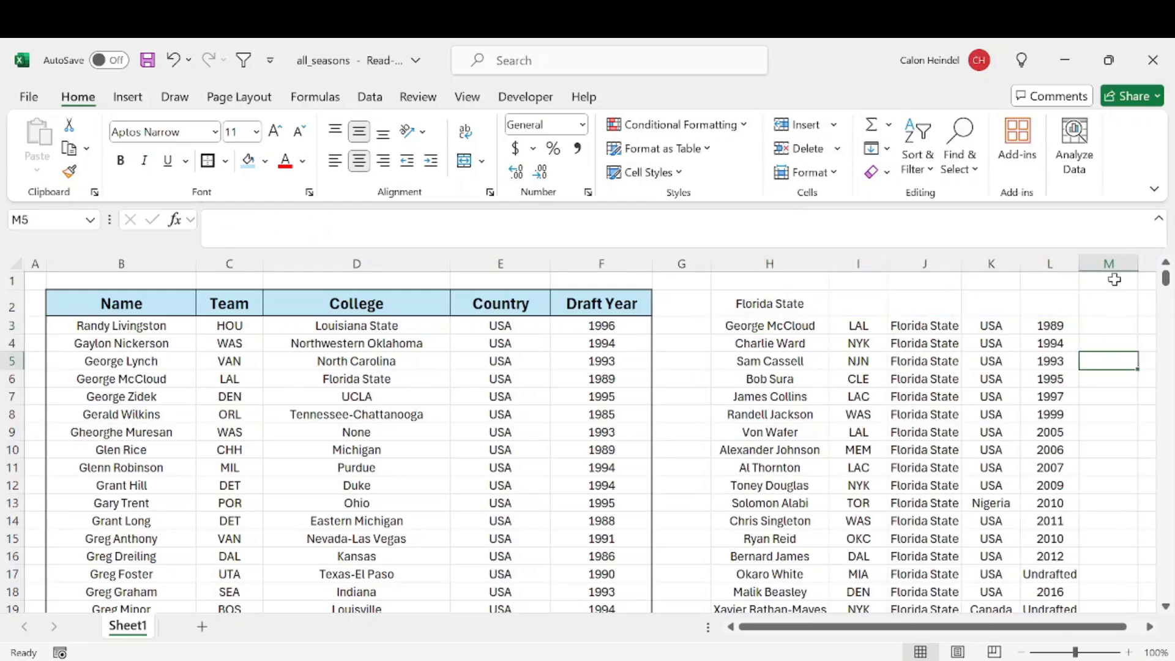
pyautogui.moveTo(1077, 262); pyautogui.dragTo(1079, 262)
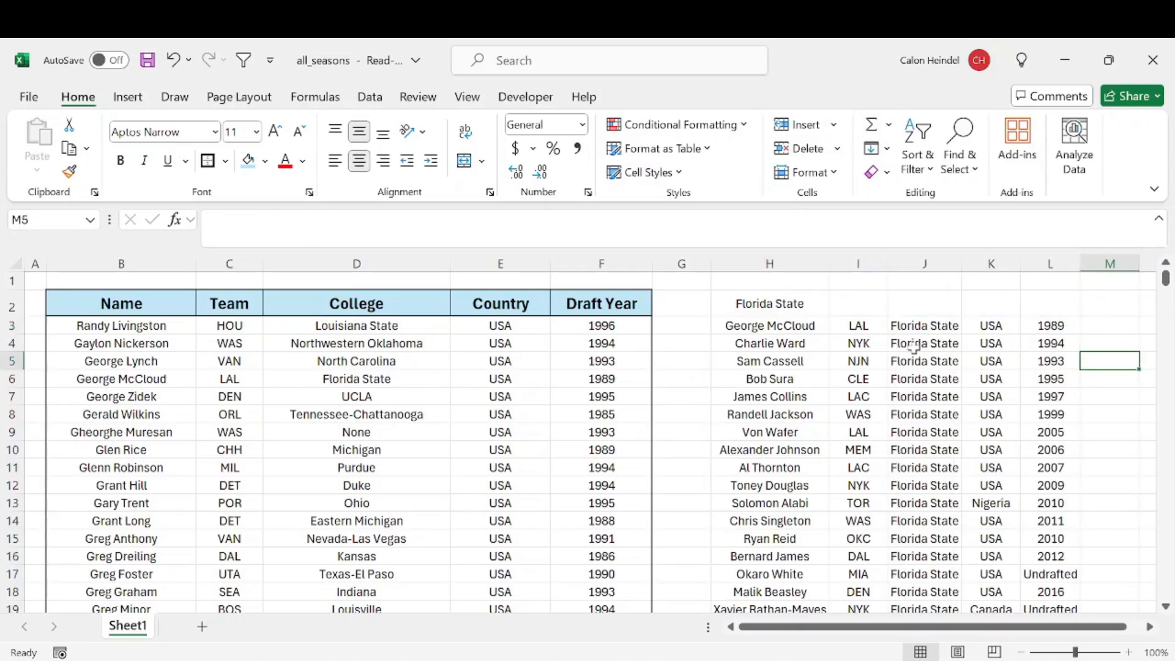
# - Examine the Florida State results alongside the criterion in H2 and the source table's headers
pyautogui.moveTo(796, 322); pyautogui.dragTo(1045, 547)
pyautogui.click(1111, 472)
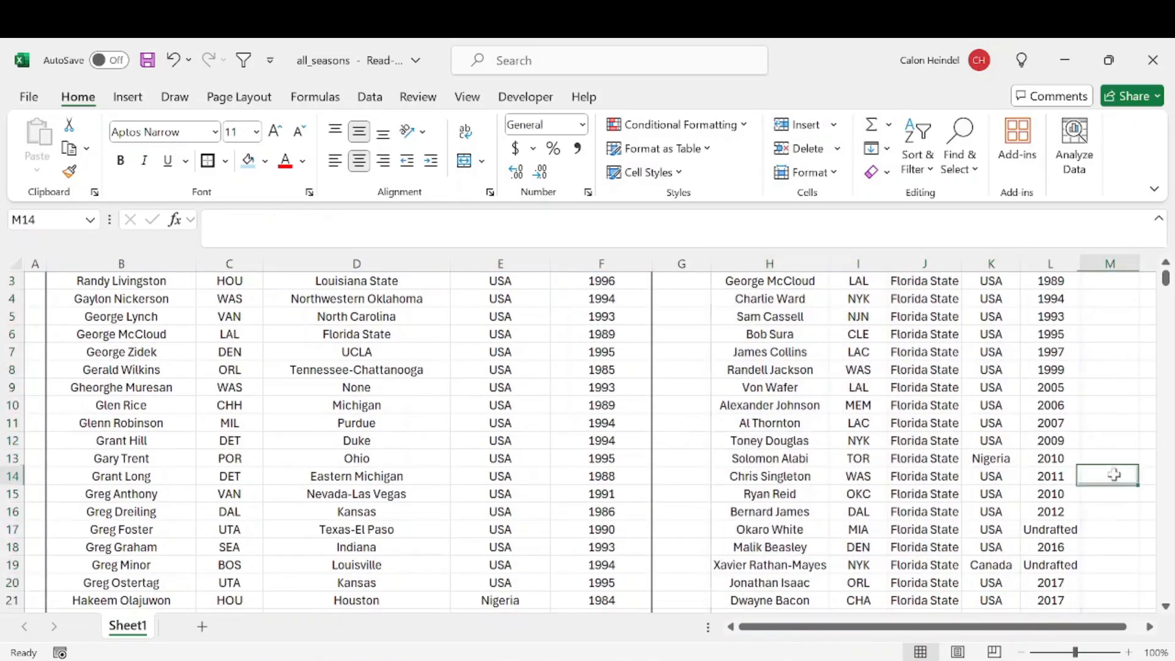
pyautogui.scroll(2, 983, 456)
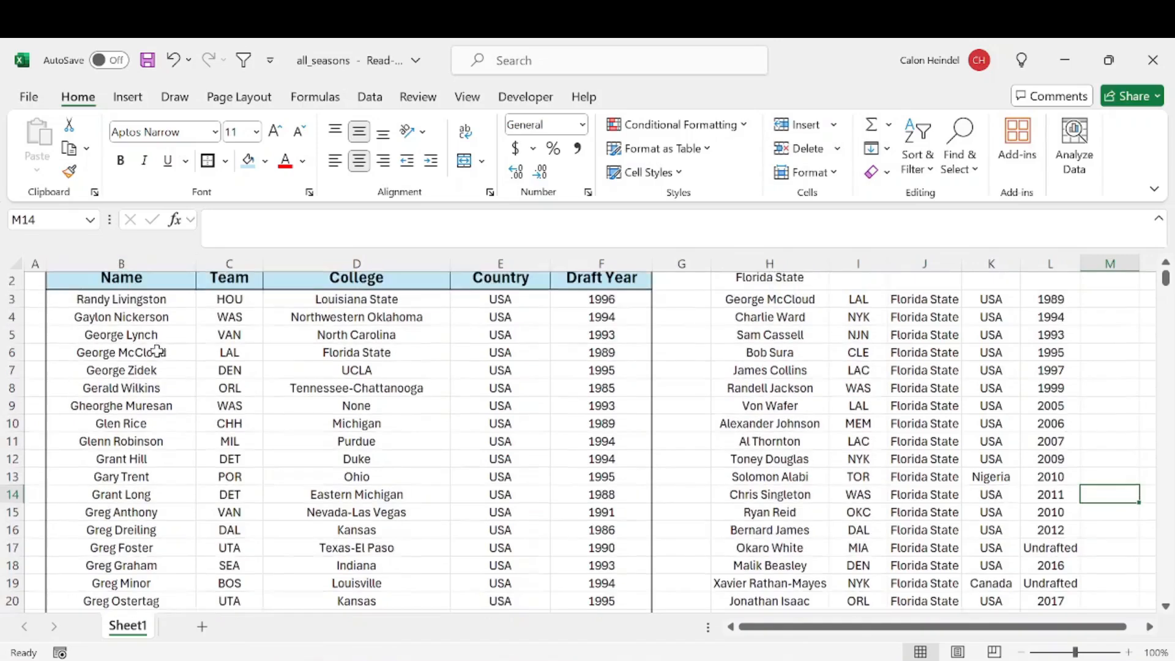
pyautogui.moveTo(147, 303); pyautogui.dragTo(654, 298)
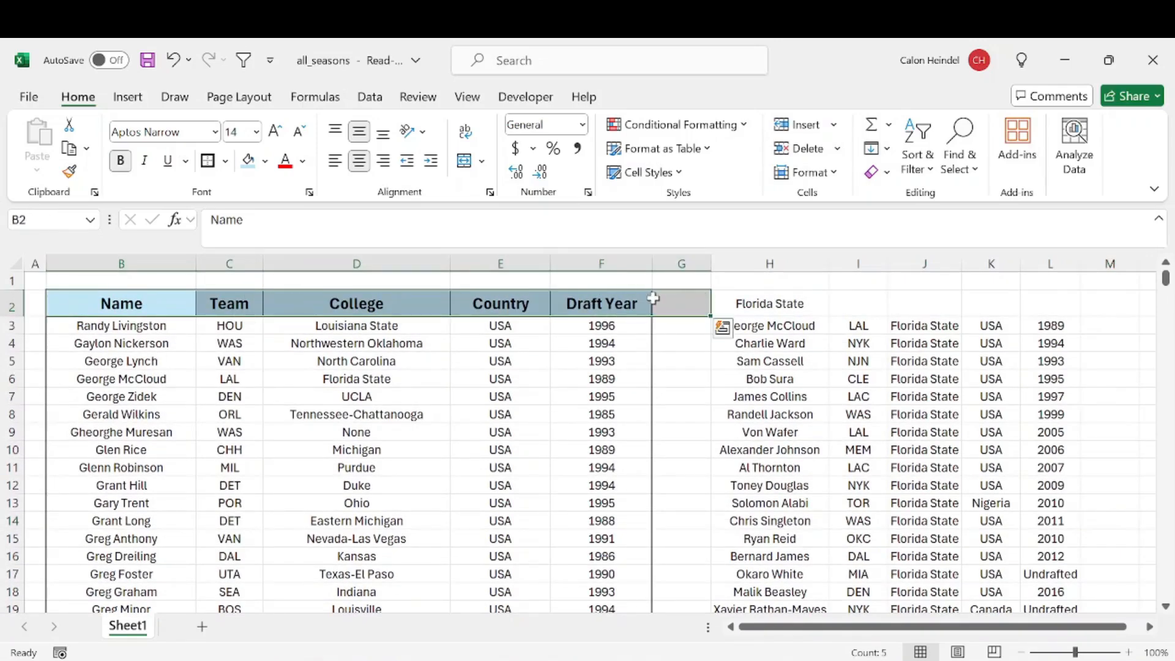
pyautogui.click(796, 304)
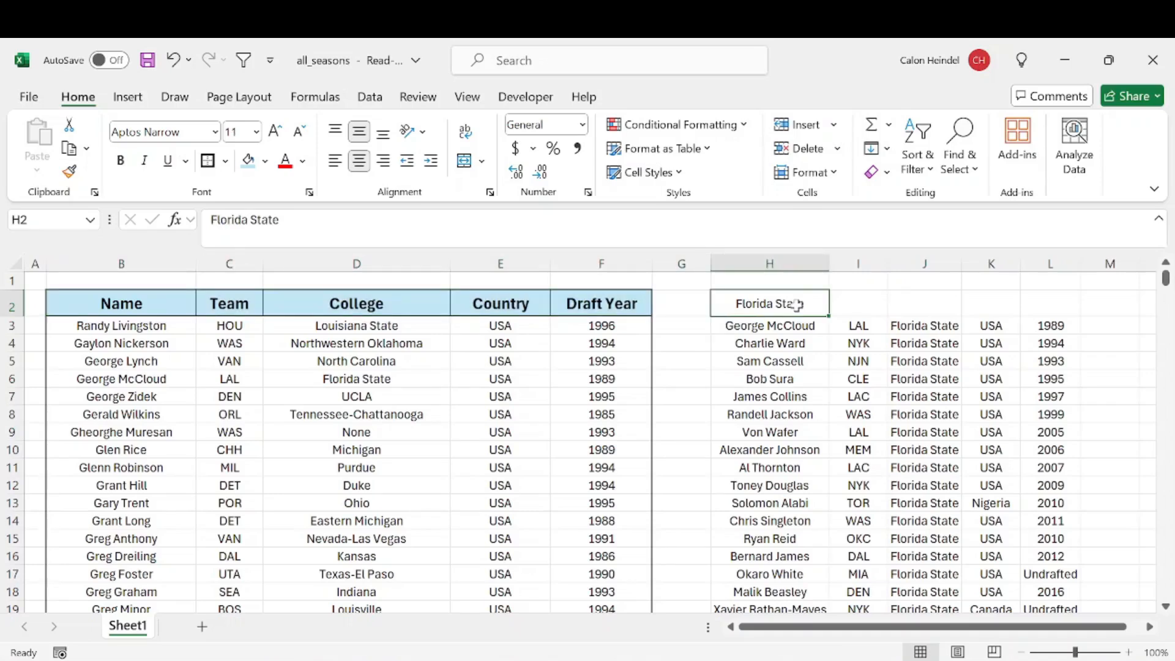
pyautogui.press('Down')
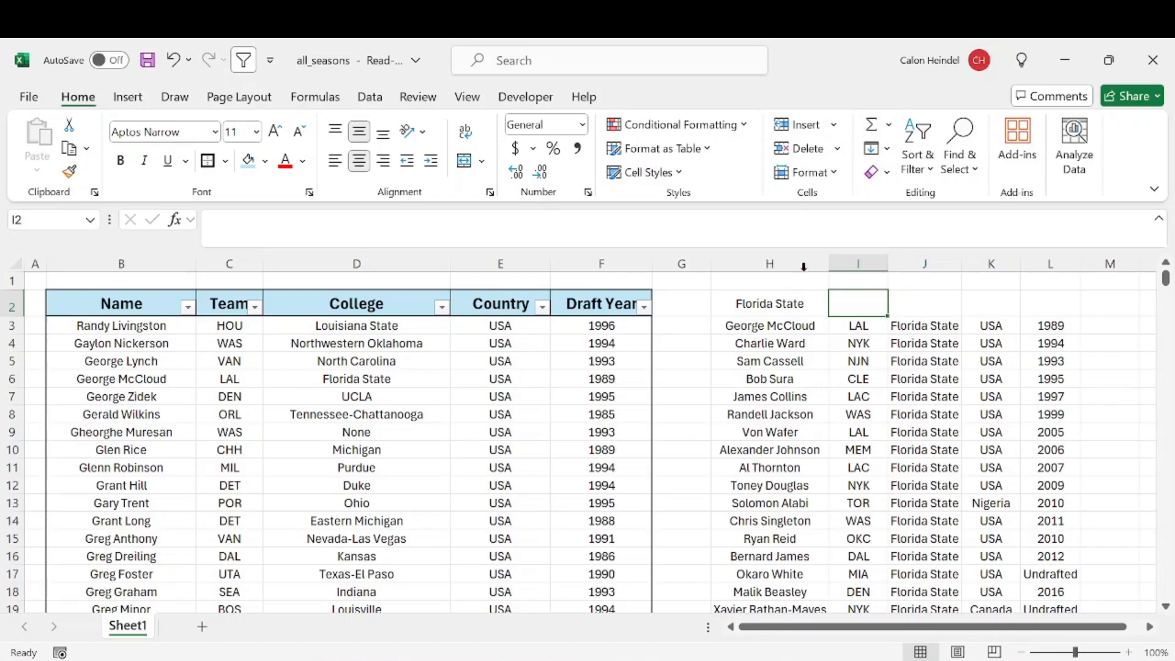
pyautogui.click(773, 304)
pyautogui.moveTo(783, 326); pyautogui.dragTo(959, 454)
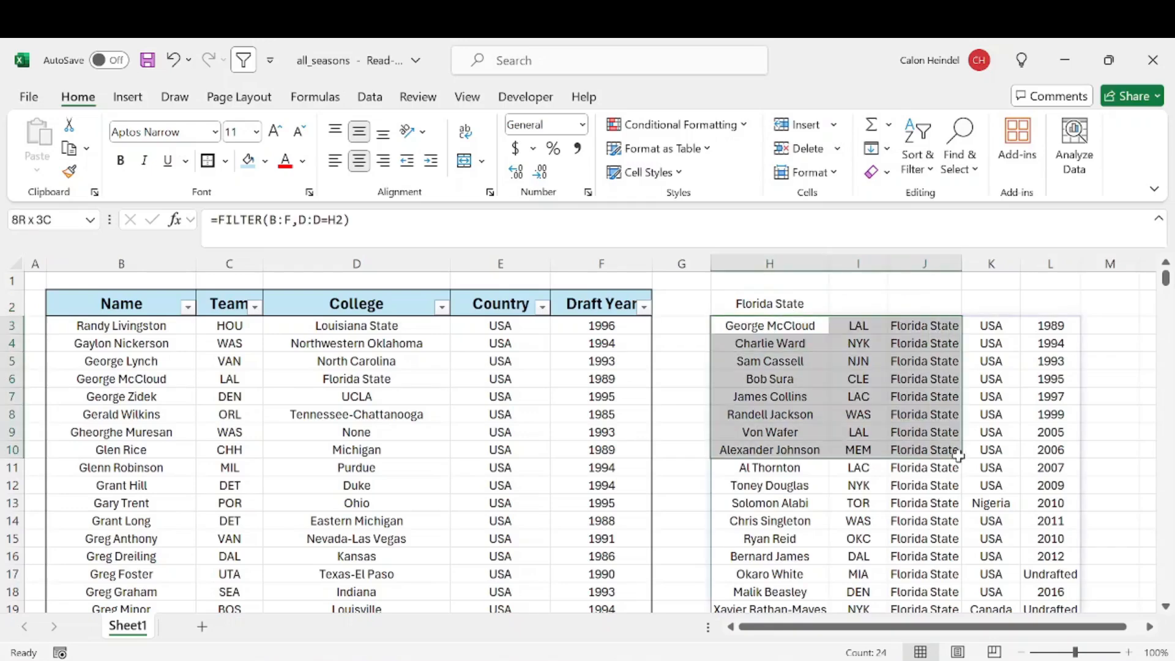
# - Enter 2015 as a draft year criterion in I2, change the college criterion in H2 to Notre Dame, and check the results
pyautogui.click(864, 306)
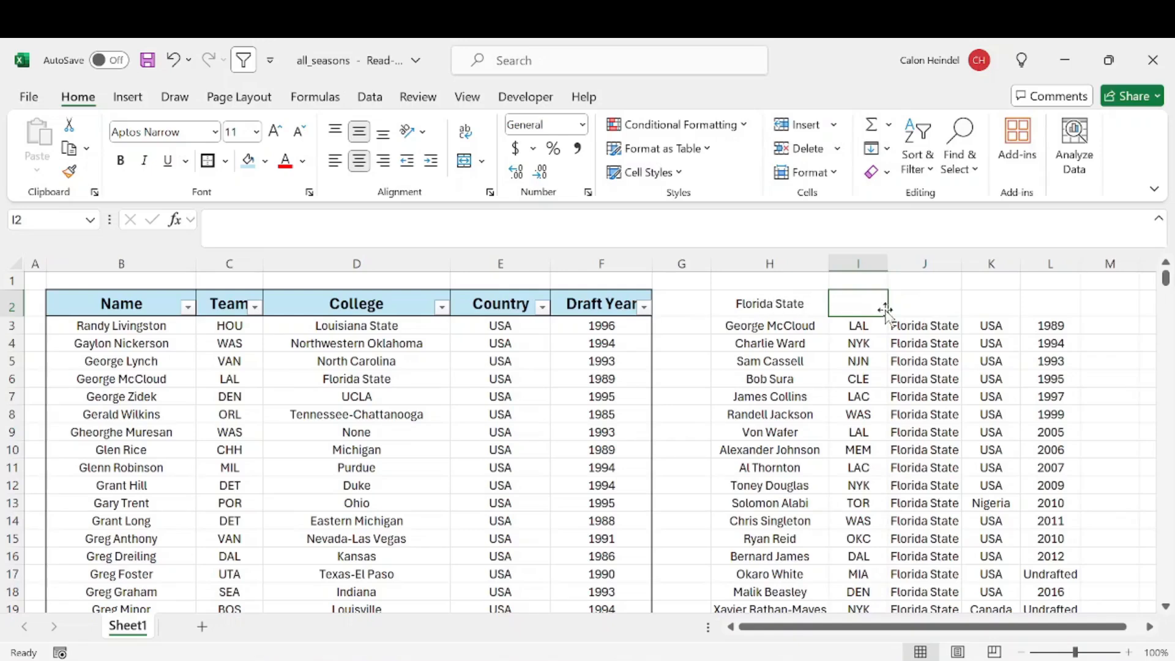
pyautogui.write('2015')
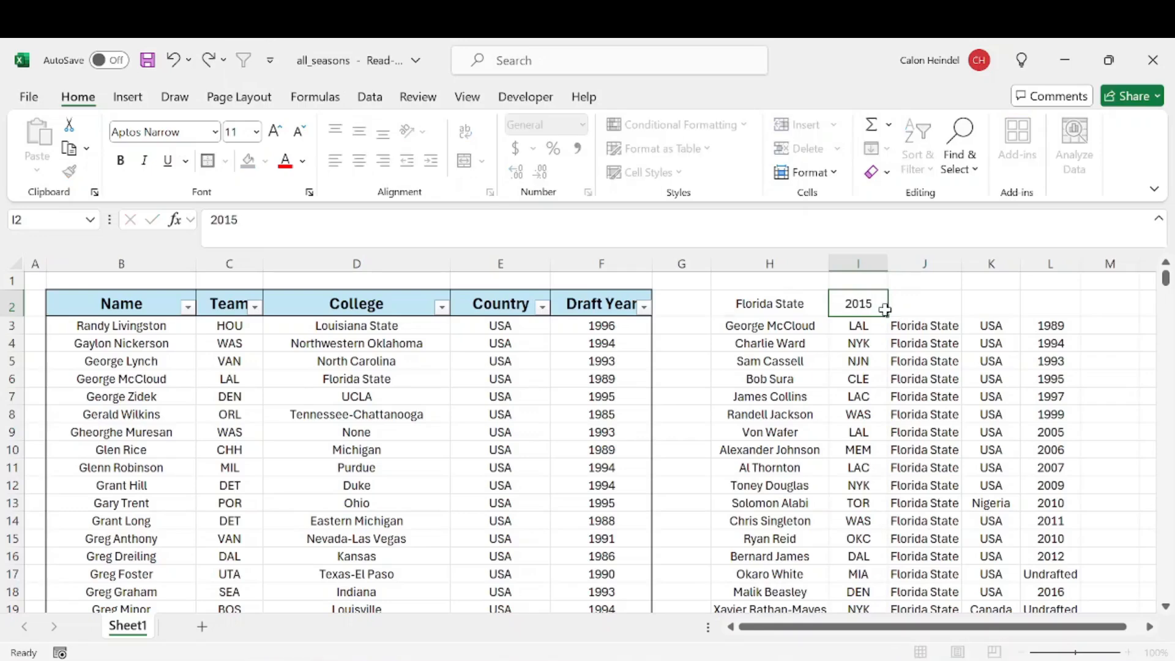
pyautogui.press('Left')
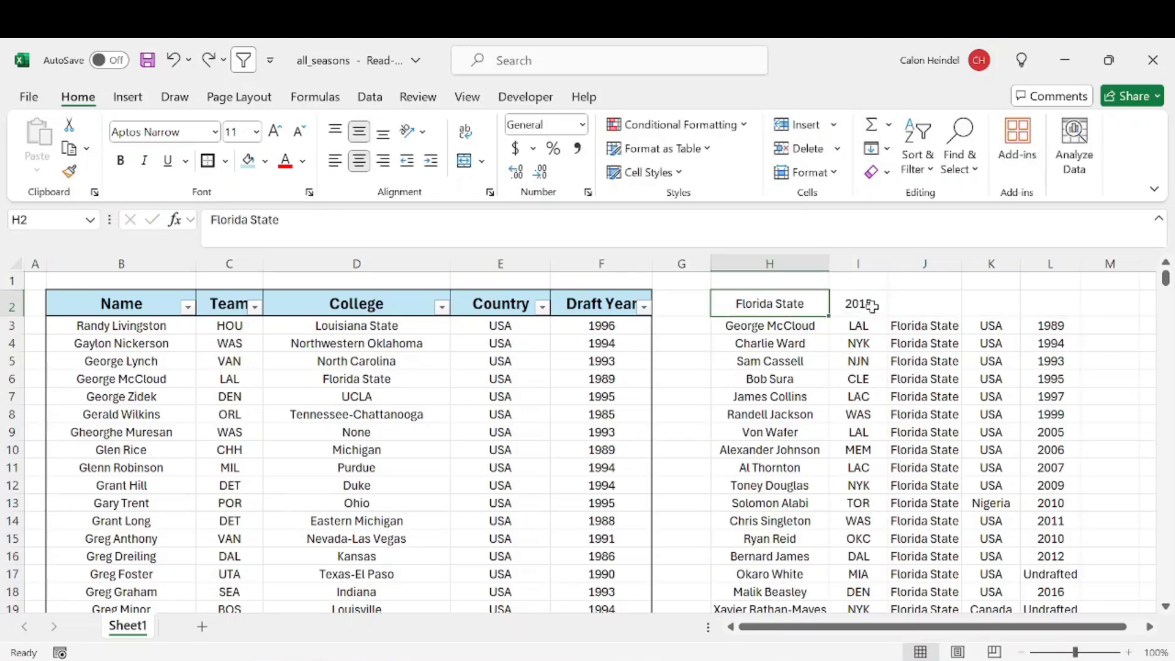
pyautogui.write('Notr')
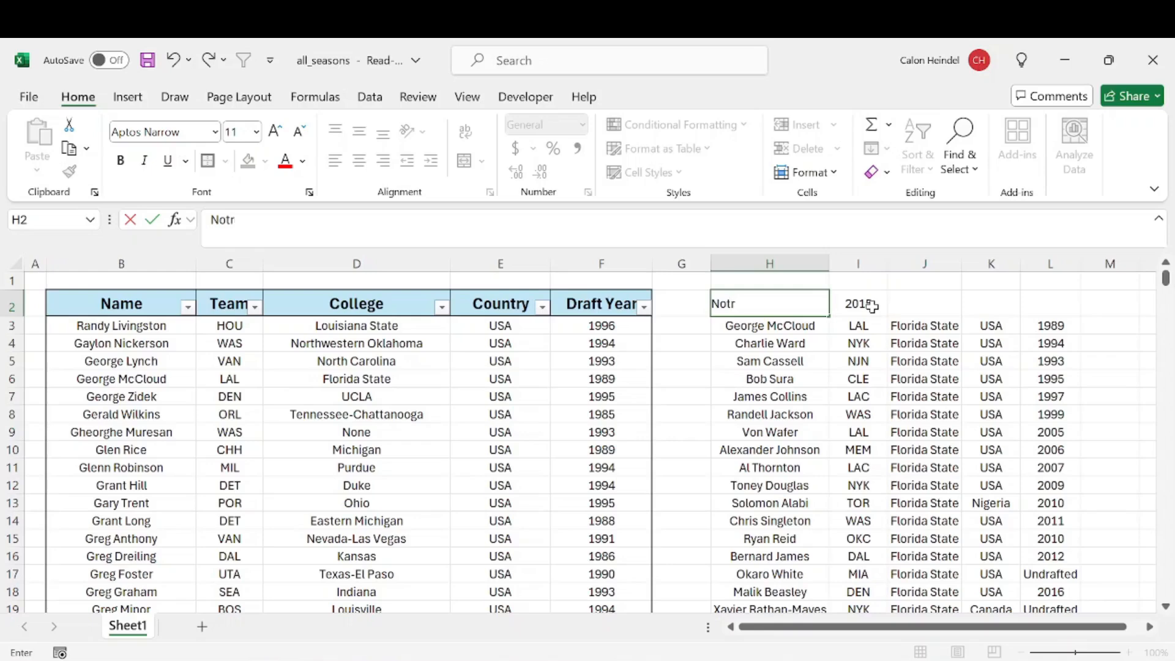
pyautogui.write('e Dame')
pyautogui.press('Return')
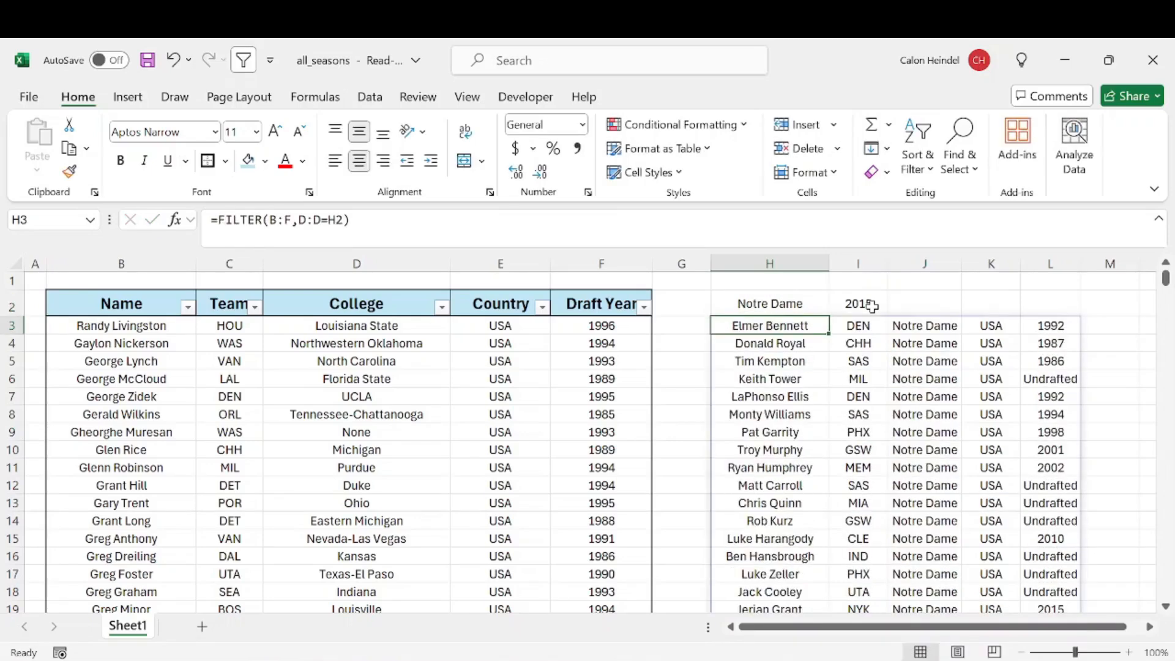
pyautogui.moveTo(761, 328); pyautogui.dragTo(991, 485)
pyautogui.click(978, 288)
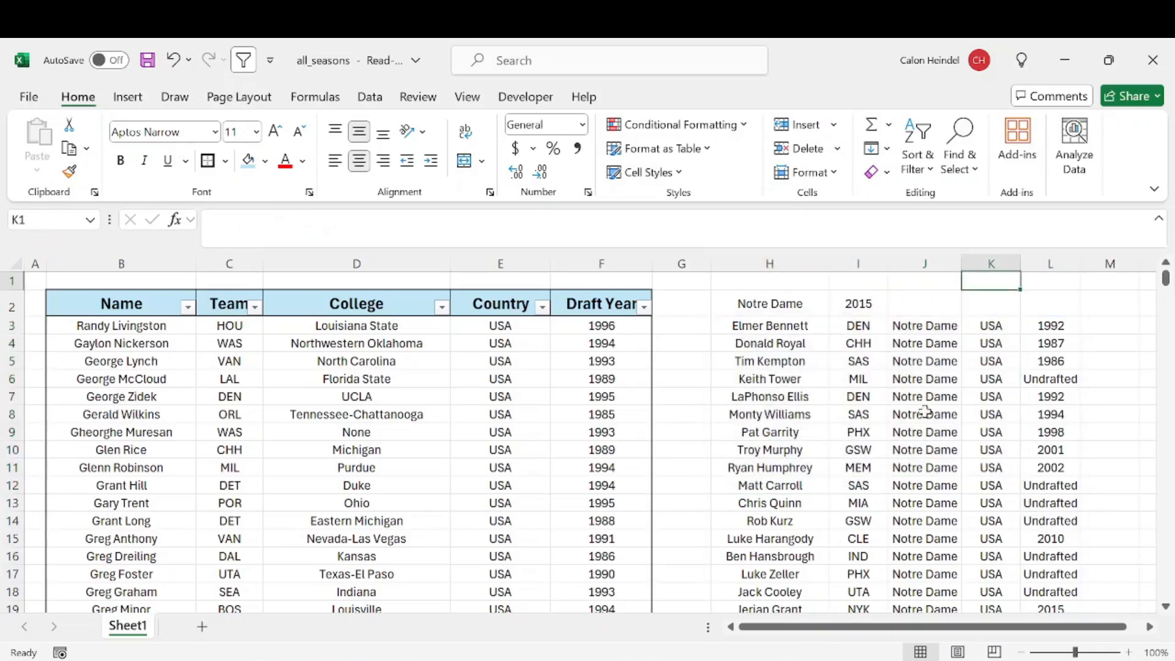
# - Enclose the college condition D:D=H2 in parentheses within the FILTER formula in H3
pyautogui.click(782, 327)
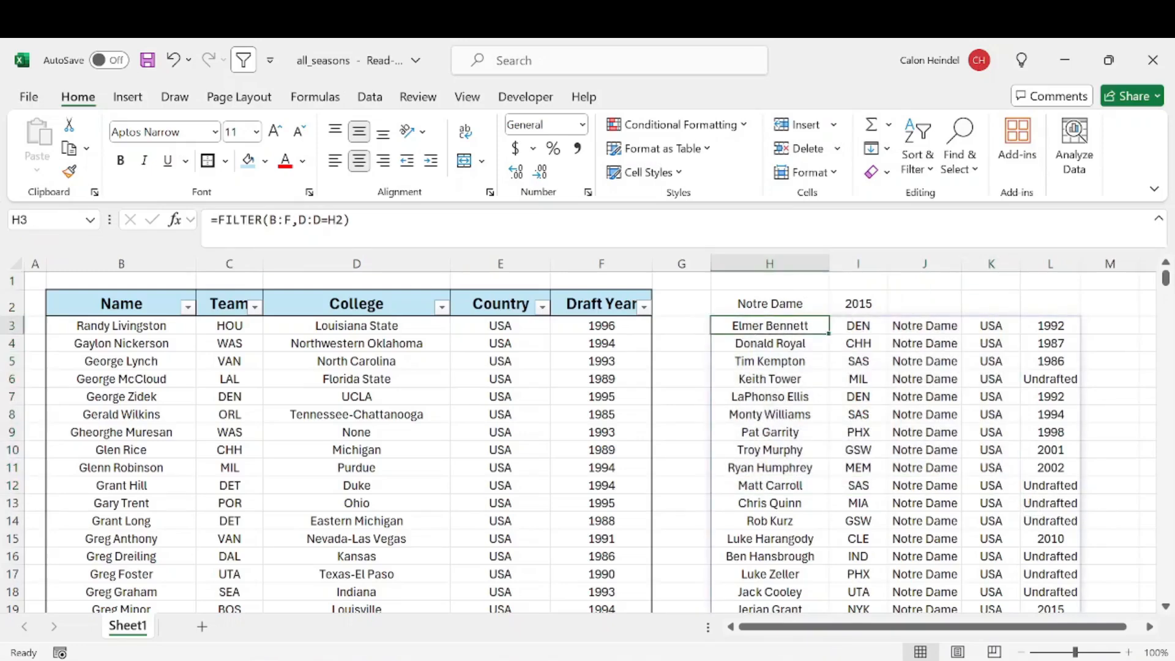
pyautogui.click(315, 219)
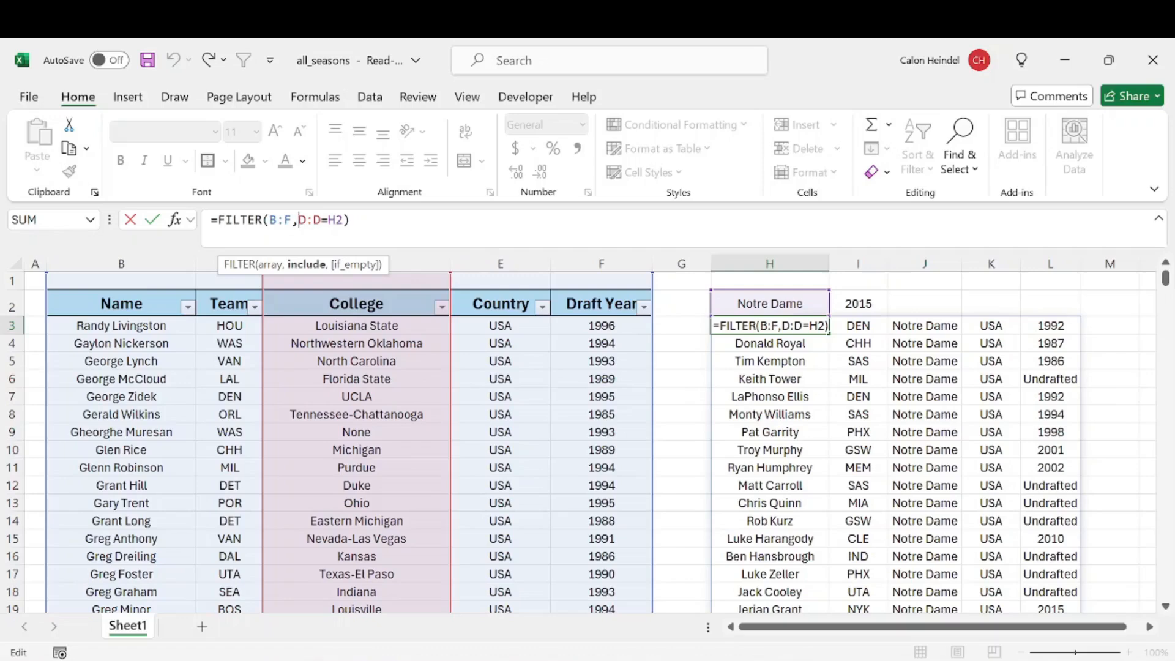
pyautogui.write('(')
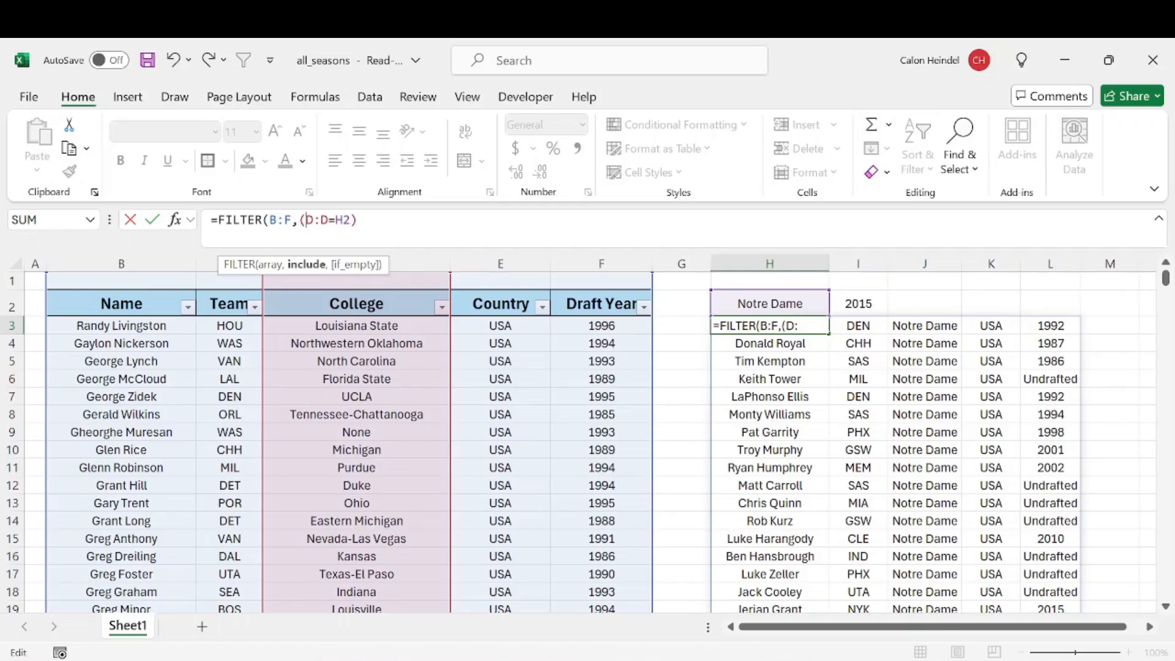
pyautogui.click(351, 220)
pyautogui.write(')')
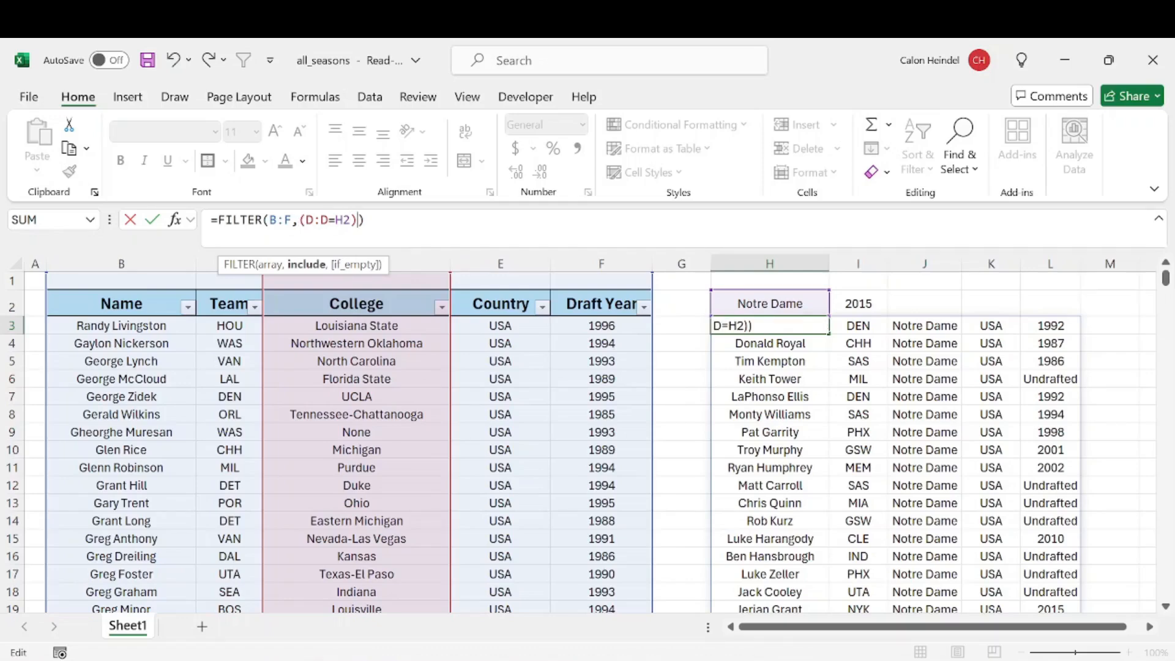
# - Add the draft year condition *(F:F=I2) to the FILTER formula in H3 so both criteria must match
pyautogui.write('*(')
pyautogui.click(611, 264)
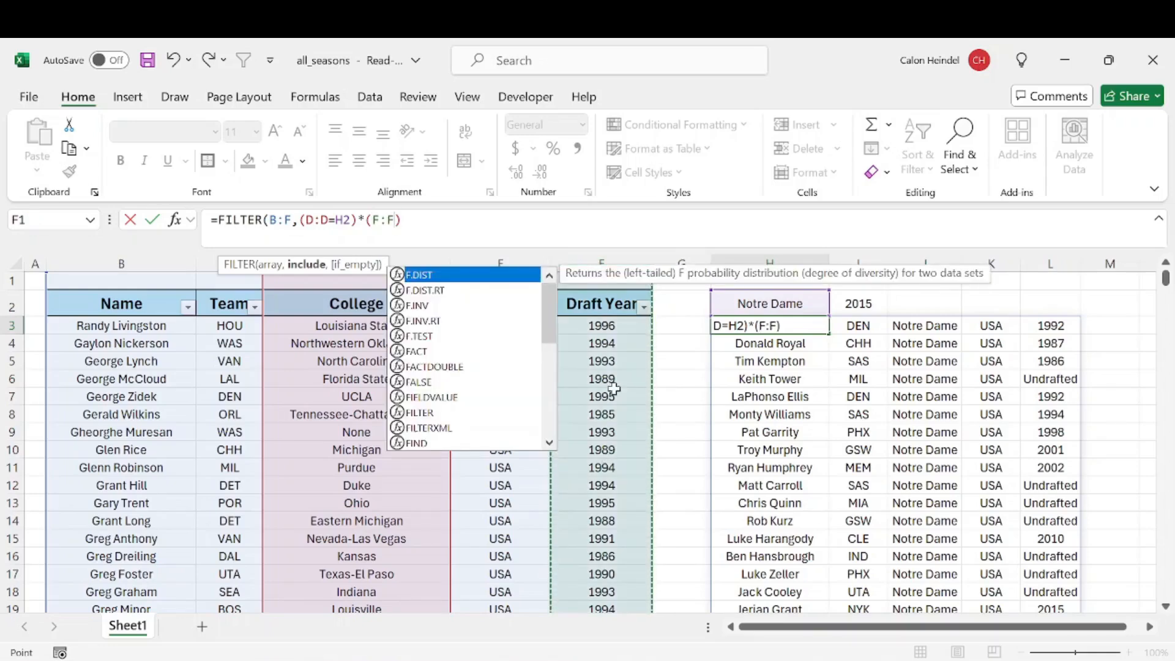
pyautogui.write('=')
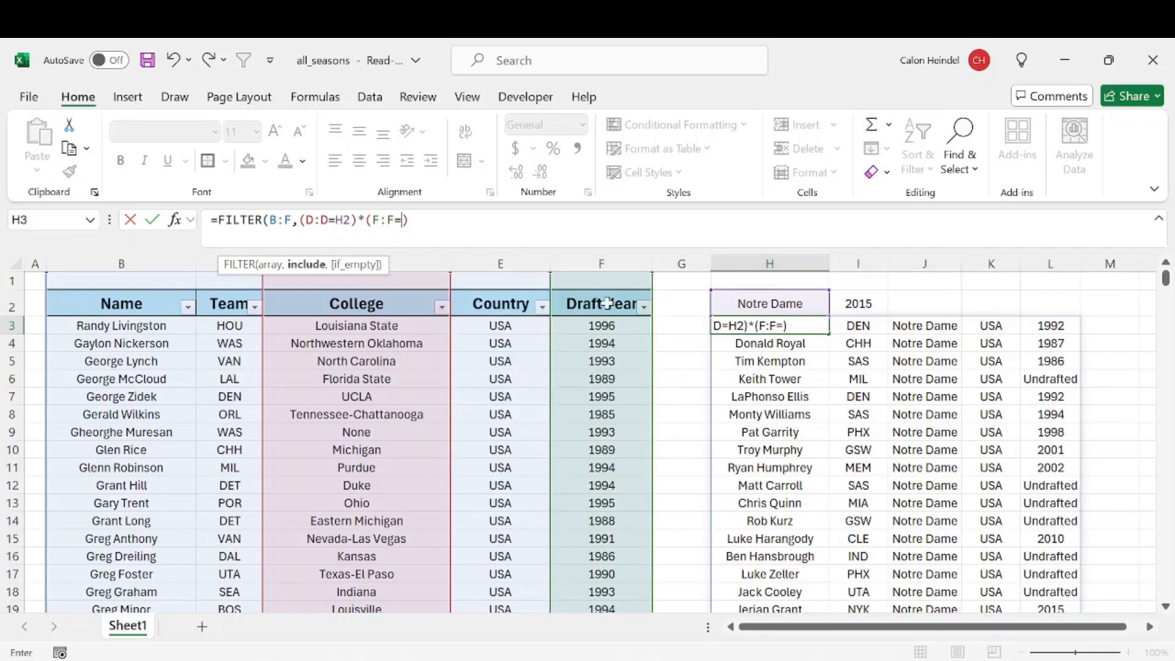
pyautogui.click(882, 304)
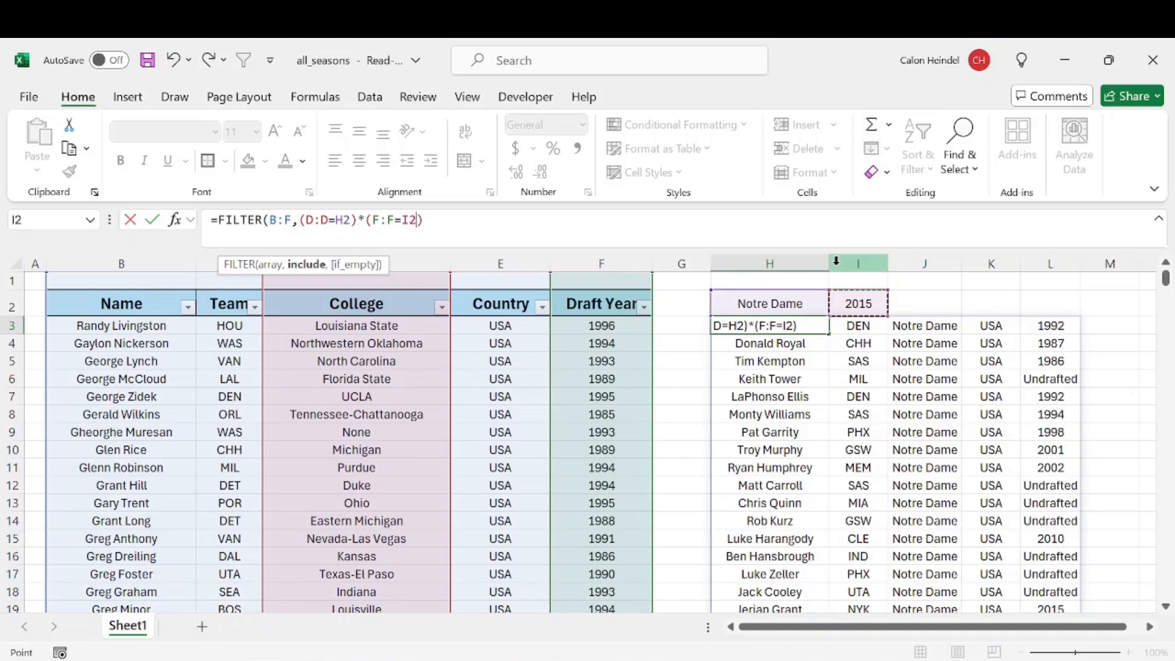
pyautogui.write(')')
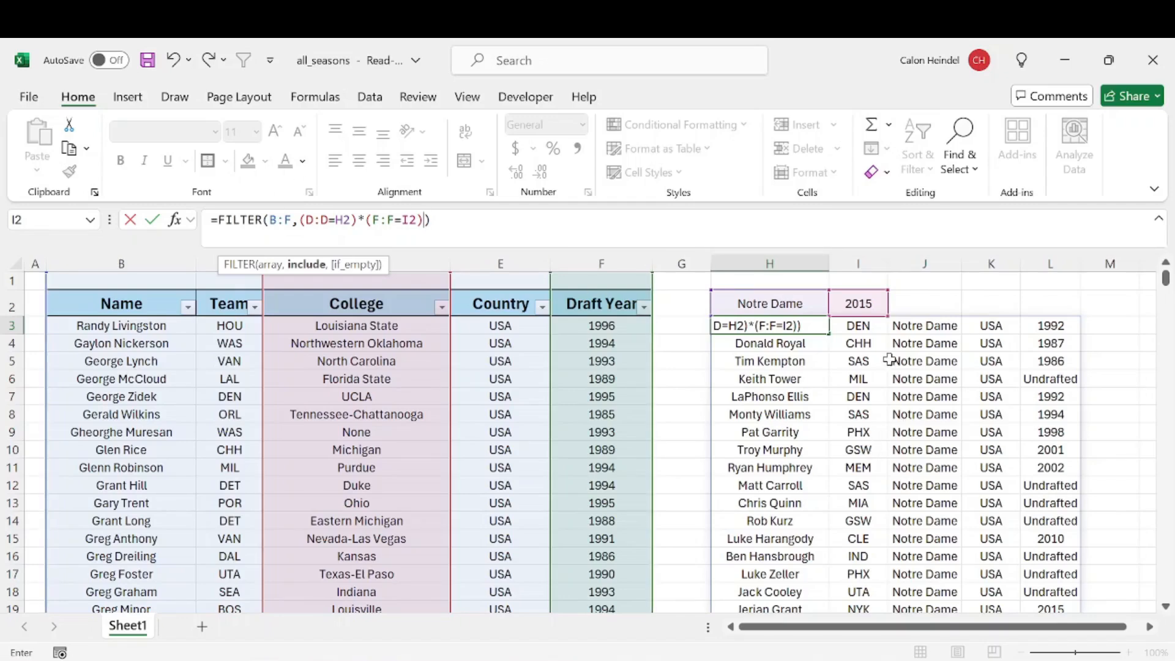
pyautogui.press('Return')
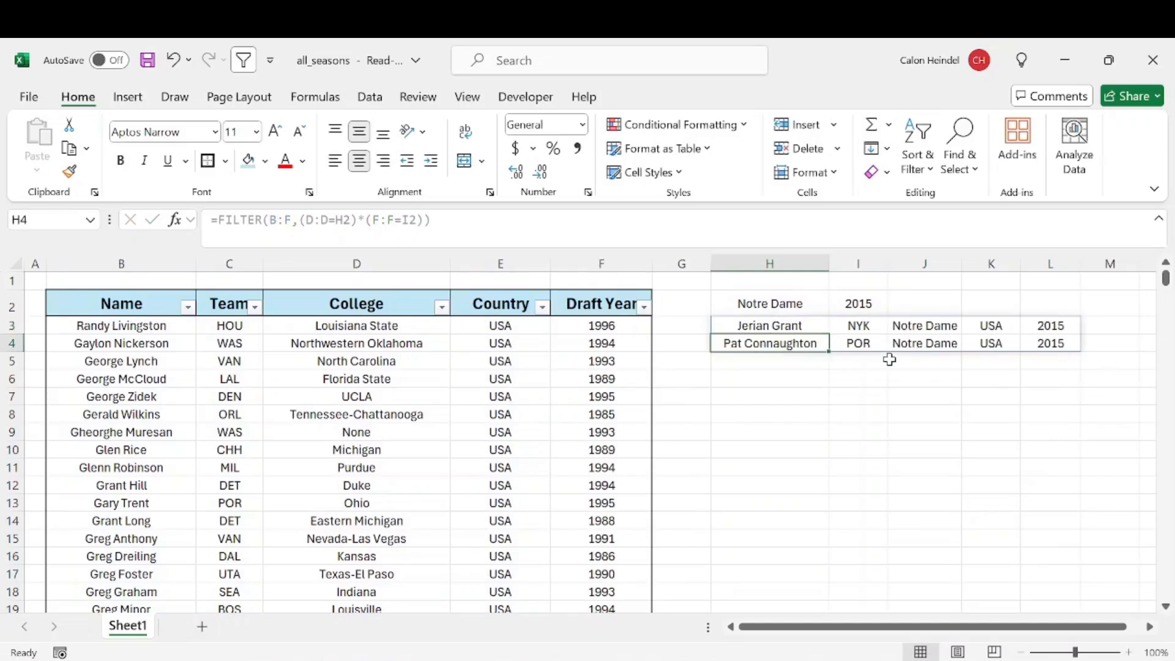
# - Check the rows matching both criteria and change the draft year criterion in I2 to 2016
pyautogui.click(826, 399)
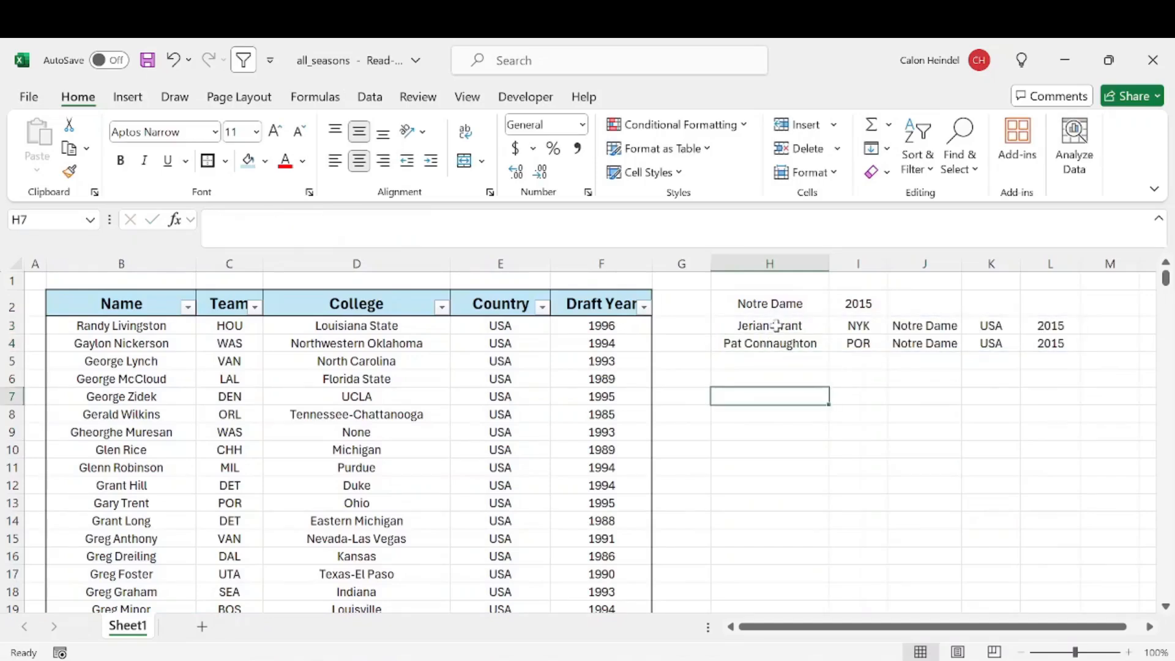
pyautogui.moveTo(776, 327); pyautogui.dragTo(1044, 341)
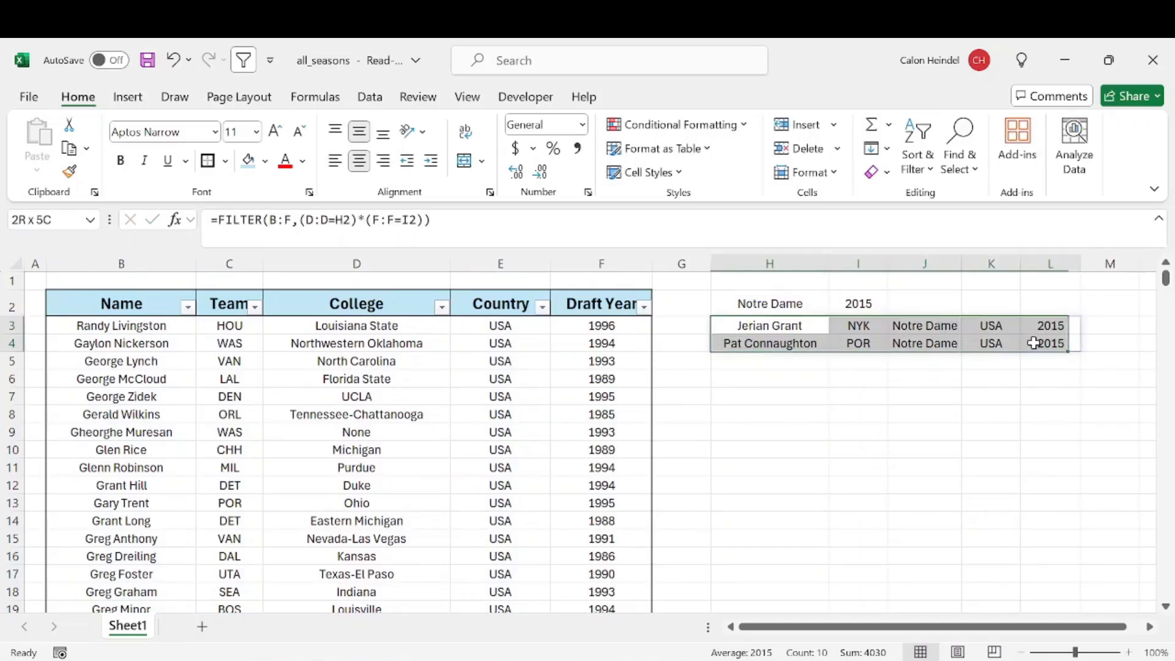
pyautogui.click(922, 365)
pyautogui.click(1068, 363)
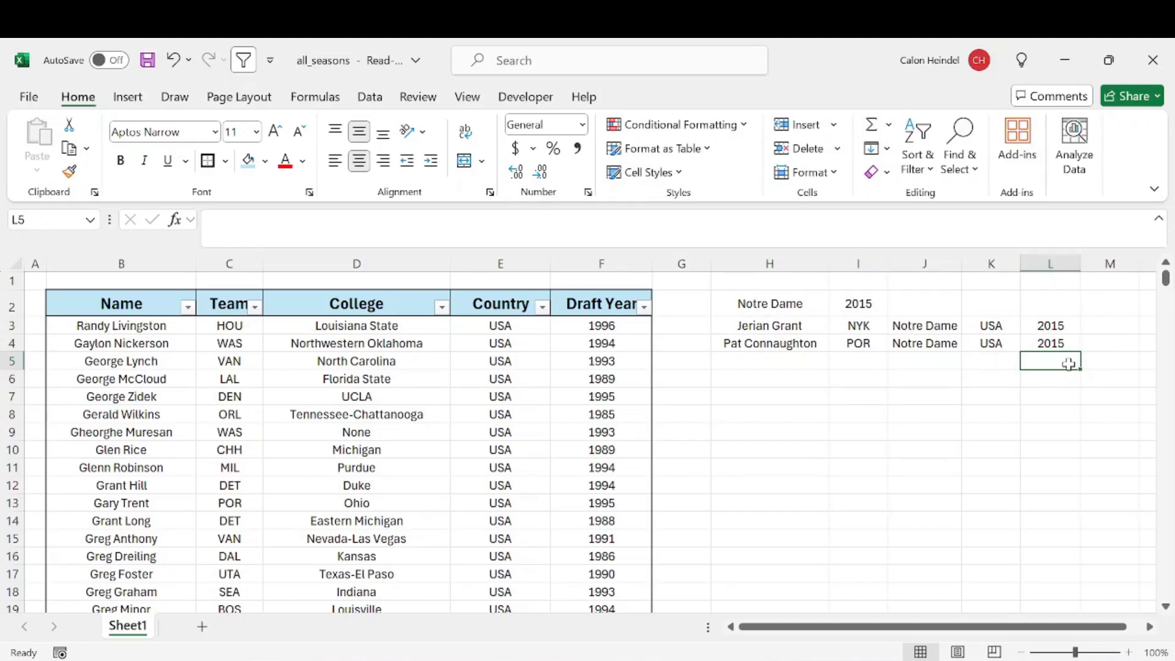
pyautogui.click(865, 302)
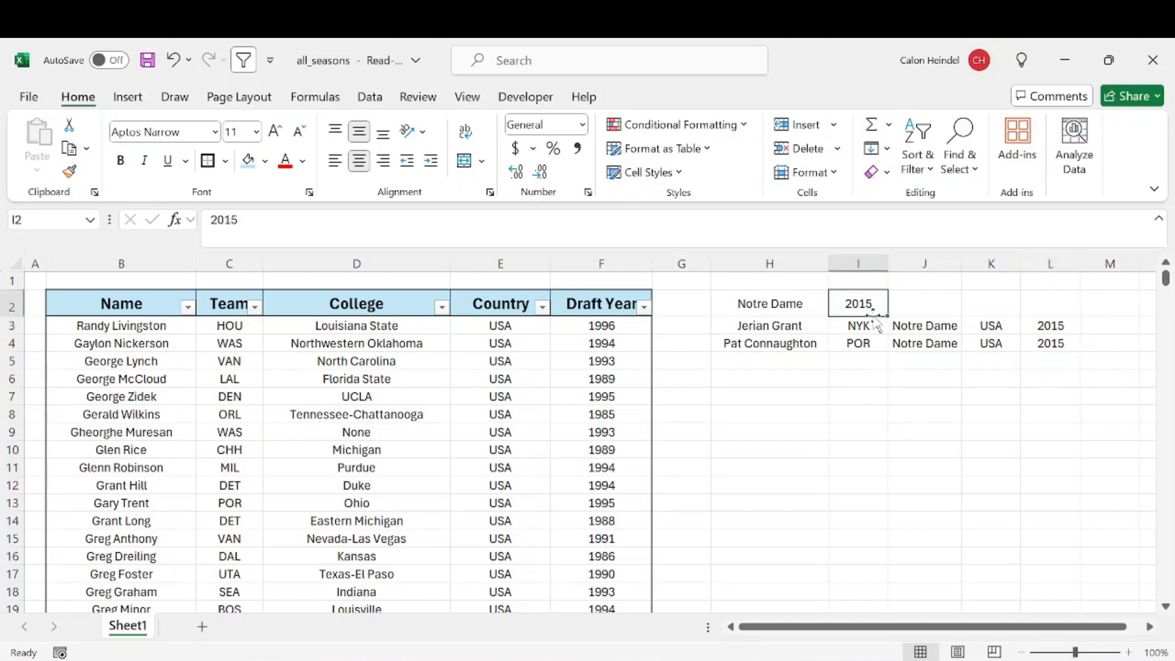
pyautogui.write('2016')
pyautogui.press('Return')
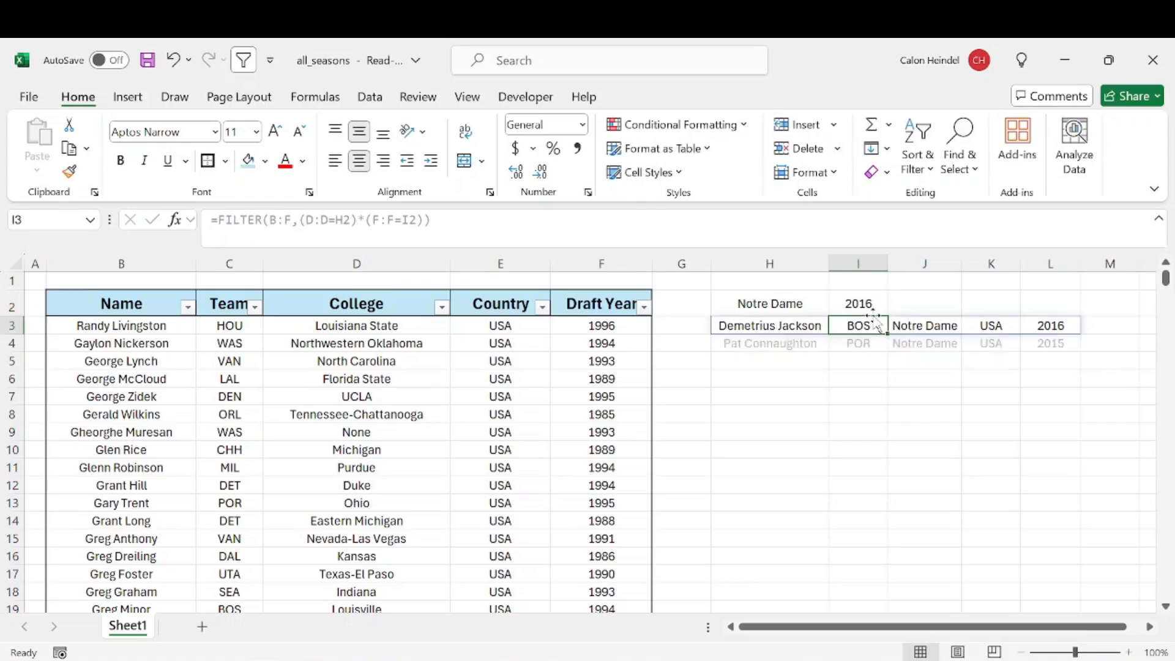
# - Compare the 2016 result with the source table's rows and remove the filter buttons from the table's headers
pyautogui.click(833, 372)
pyautogui.moveTo(806, 326); pyautogui.dragTo(1044, 327)
pyautogui.click(831, 401)
pyautogui.moveTo(114, 319); pyautogui.dragTo(618, 542)
pyautogui.click(857, 414)
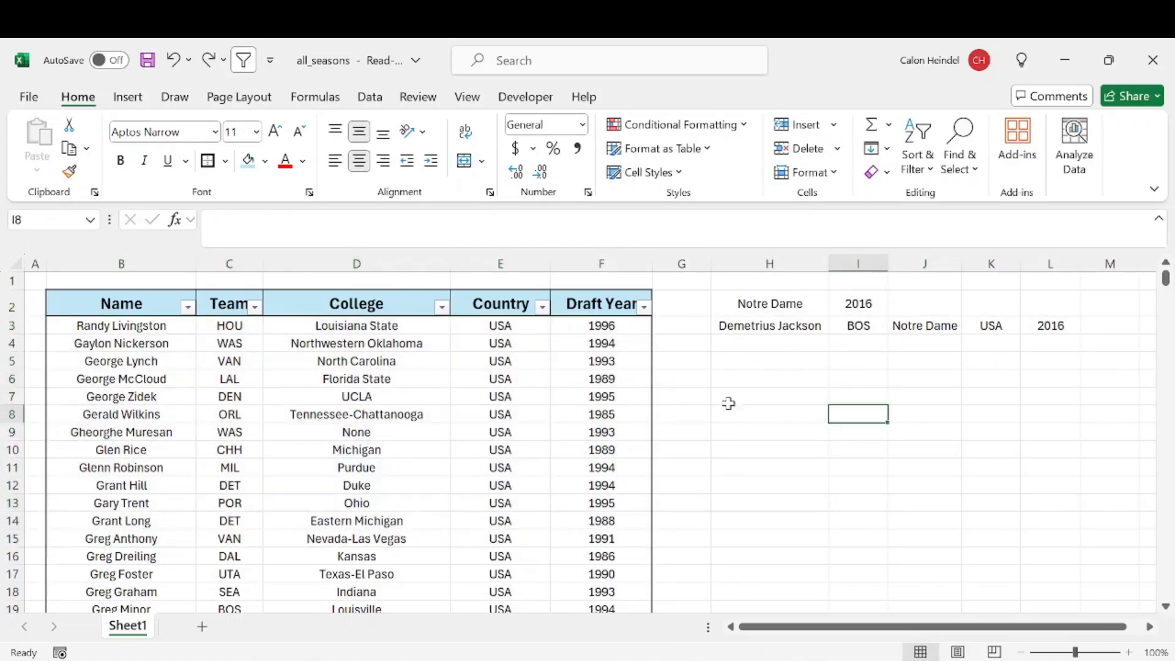
pyautogui.moveTo(141, 363); pyautogui.dragTo(637, 538)
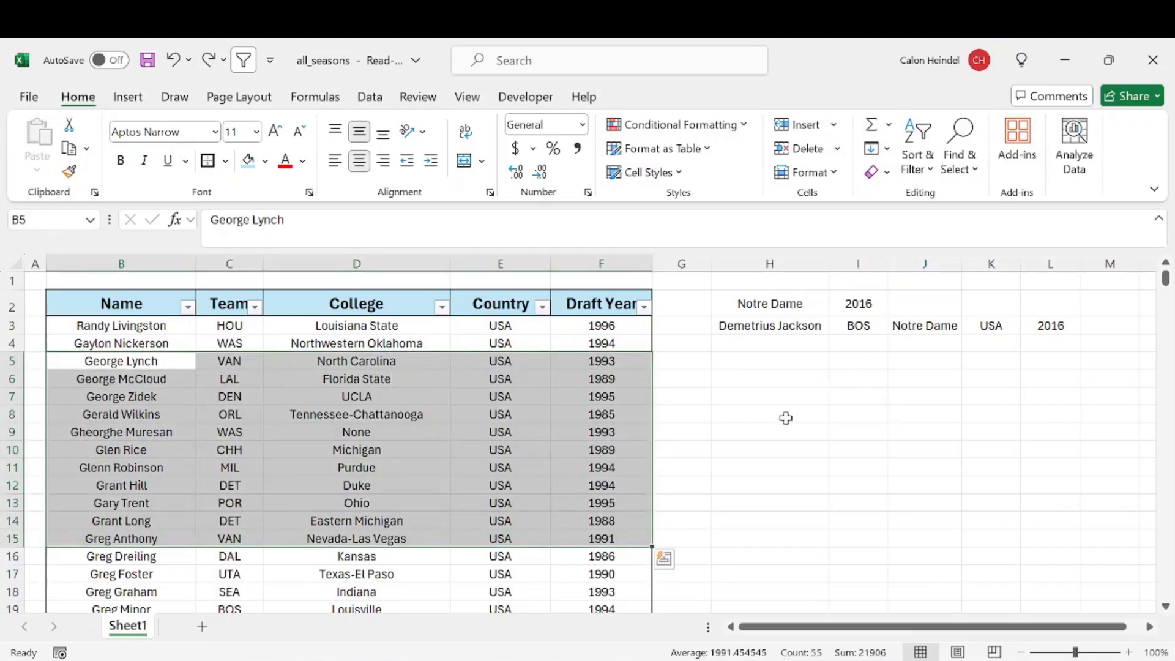
pyautogui.click(713, 363)
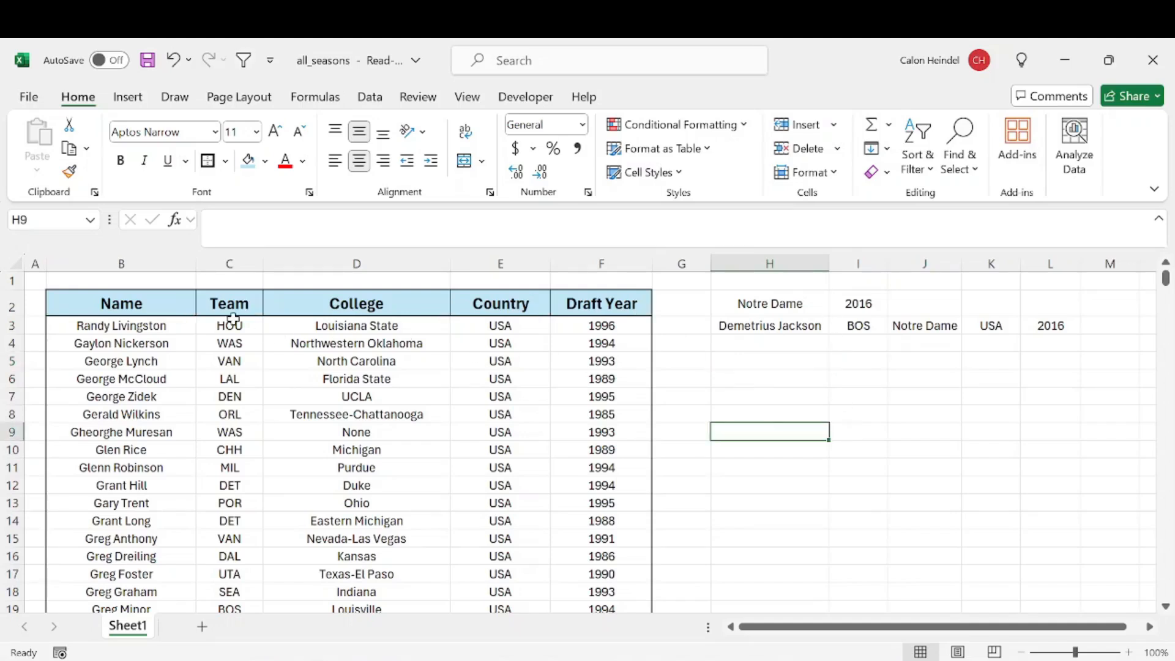
pyautogui.moveTo(175, 298); pyautogui.dragTo(600, 307)
pyautogui.click(930, 376)
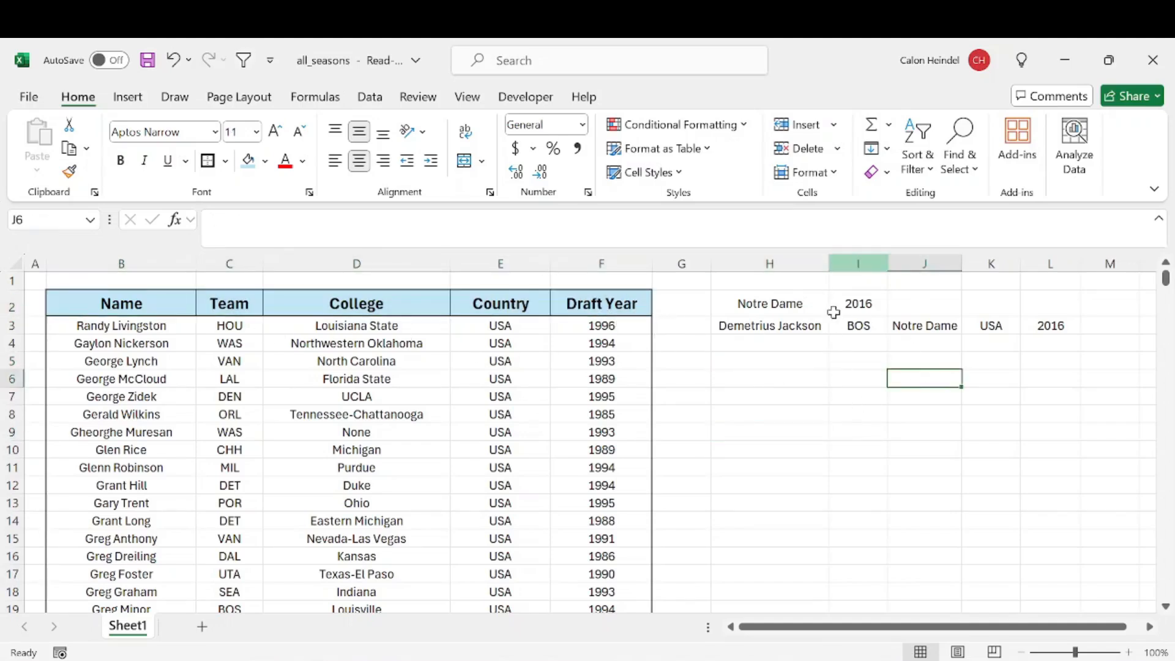
# - Review the college and draft year criteria in H2:I2 together with the FILTER formula in H3 and its result row
pyautogui.moveTo(808, 303); pyautogui.dragTo(875, 303)
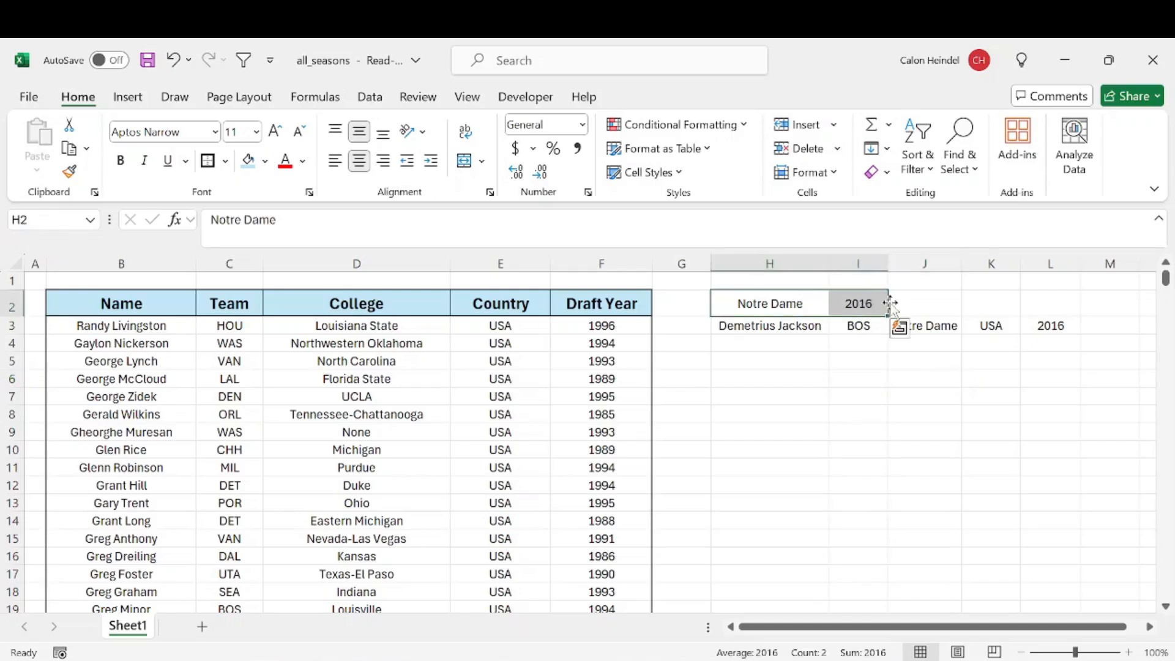
pyautogui.click(879, 345)
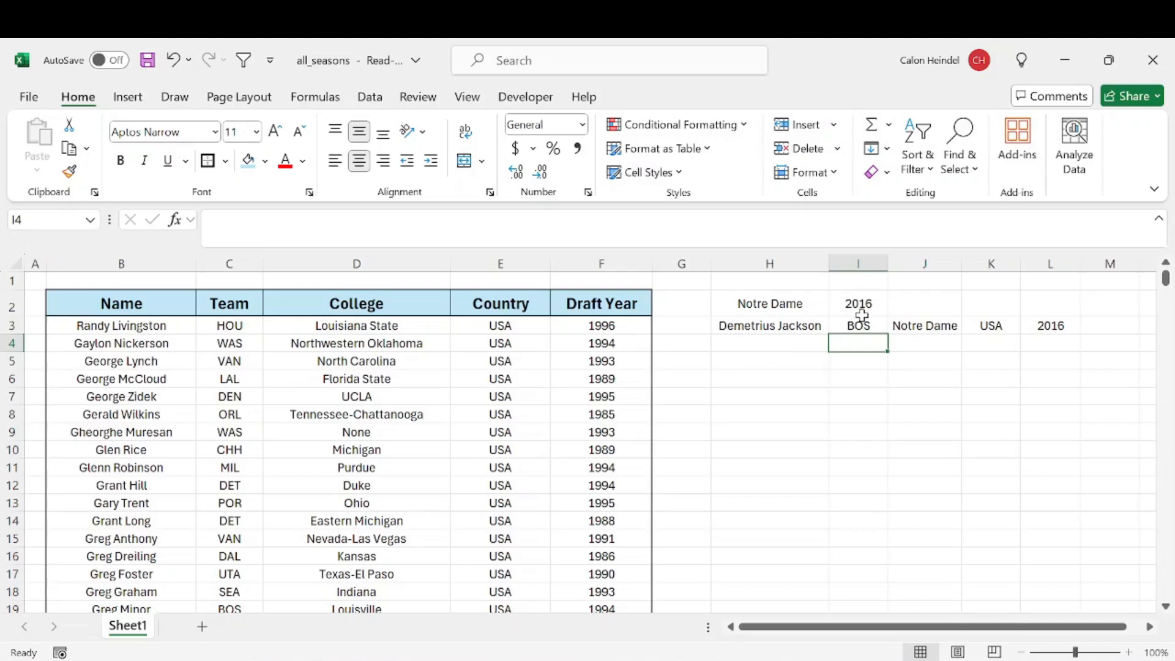
pyautogui.click(874, 299)
pyautogui.click(802, 326)
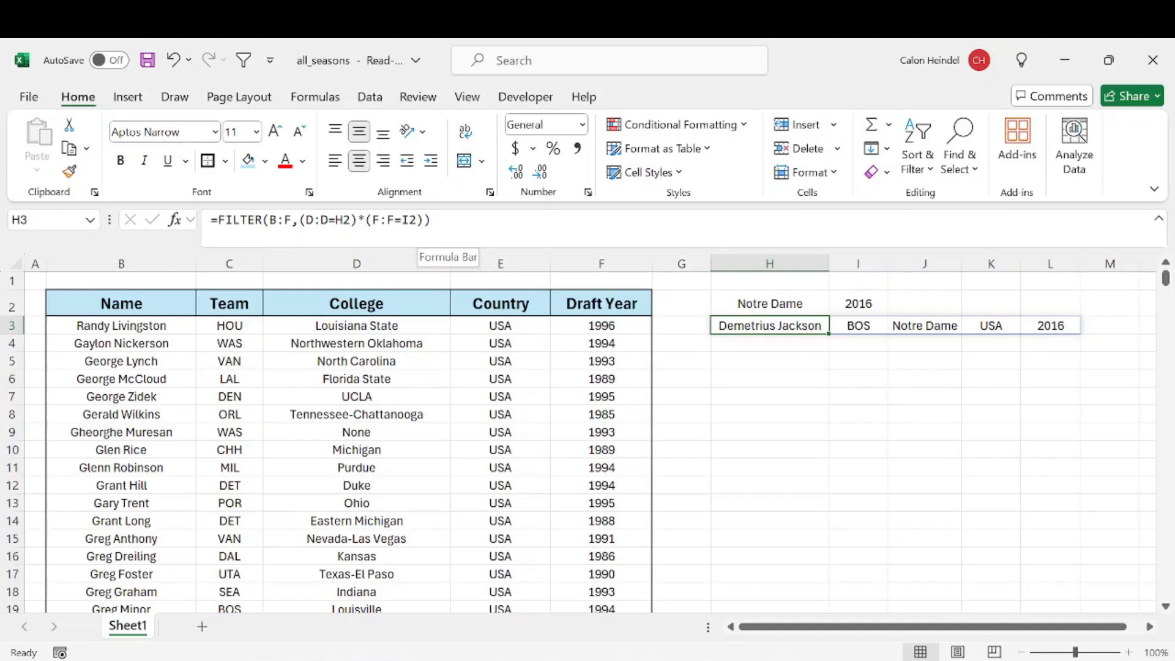
pyautogui.click(886, 411)
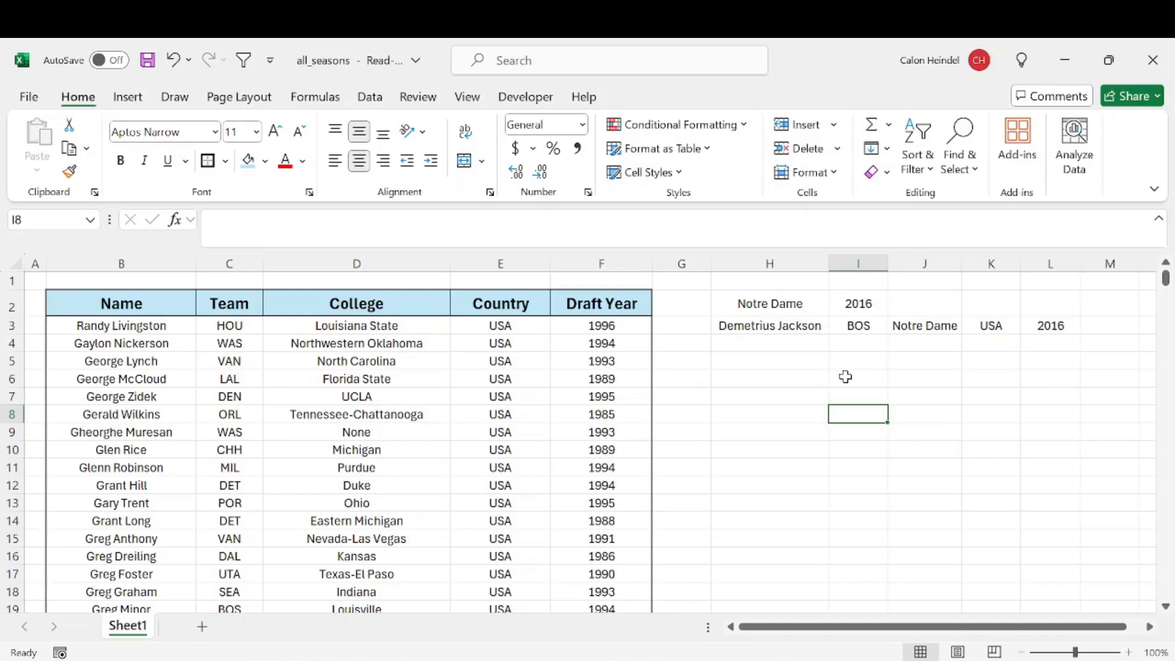
pyautogui.moveTo(781, 307); pyautogui.dragTo(1050, 325)
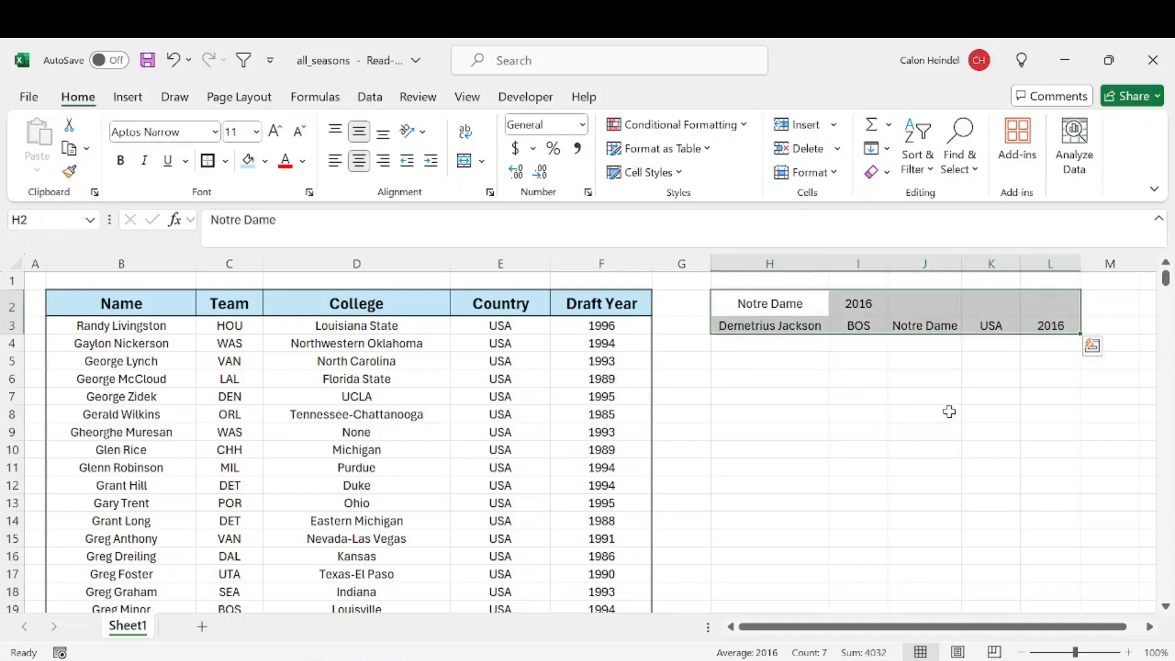
pyautogui.click(950, 411)
pyautogui.click(792, 307)
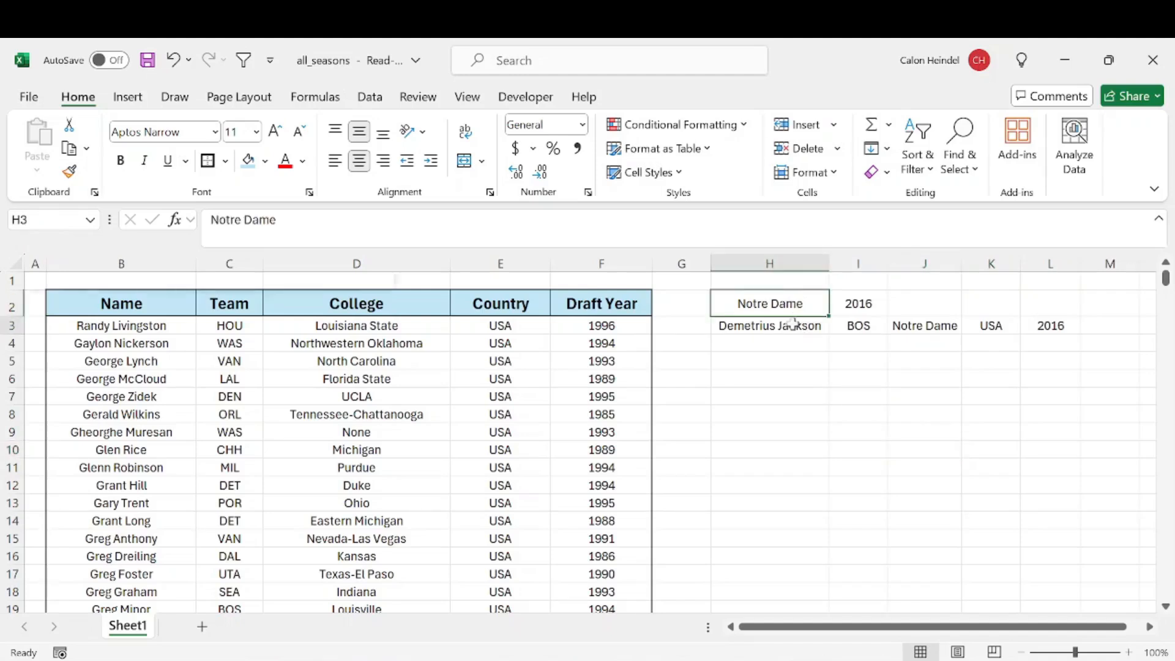
pyautogui.click(795, 324)
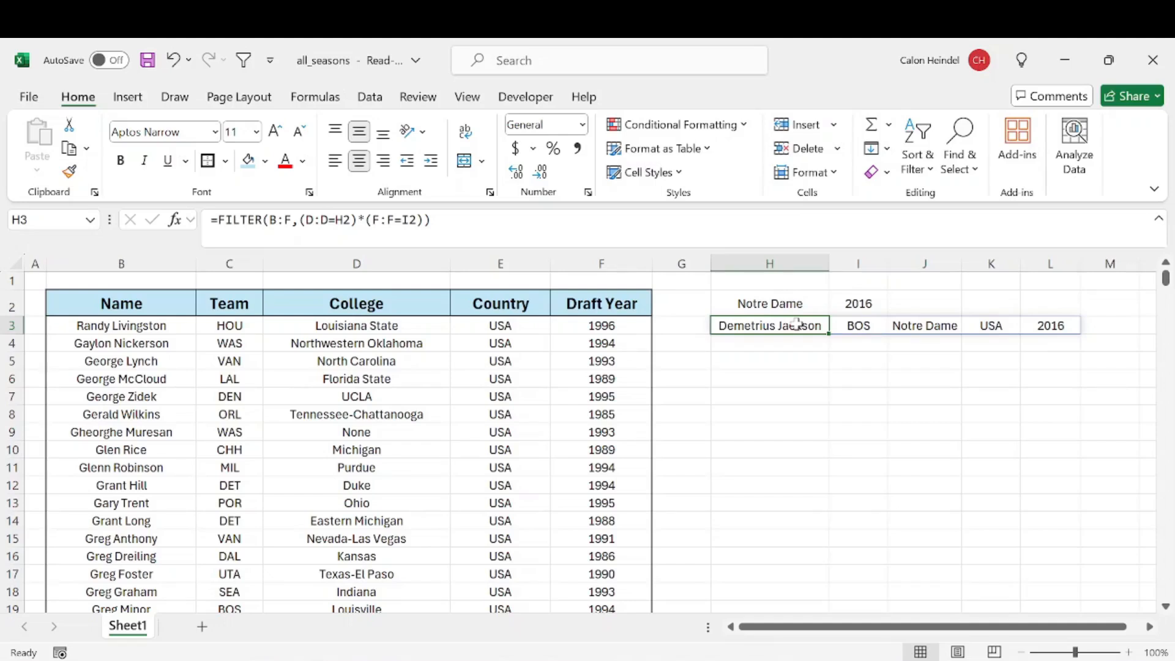
pyautogui.moveTo(681, 304); pyautogui.dragTo(999, 336)
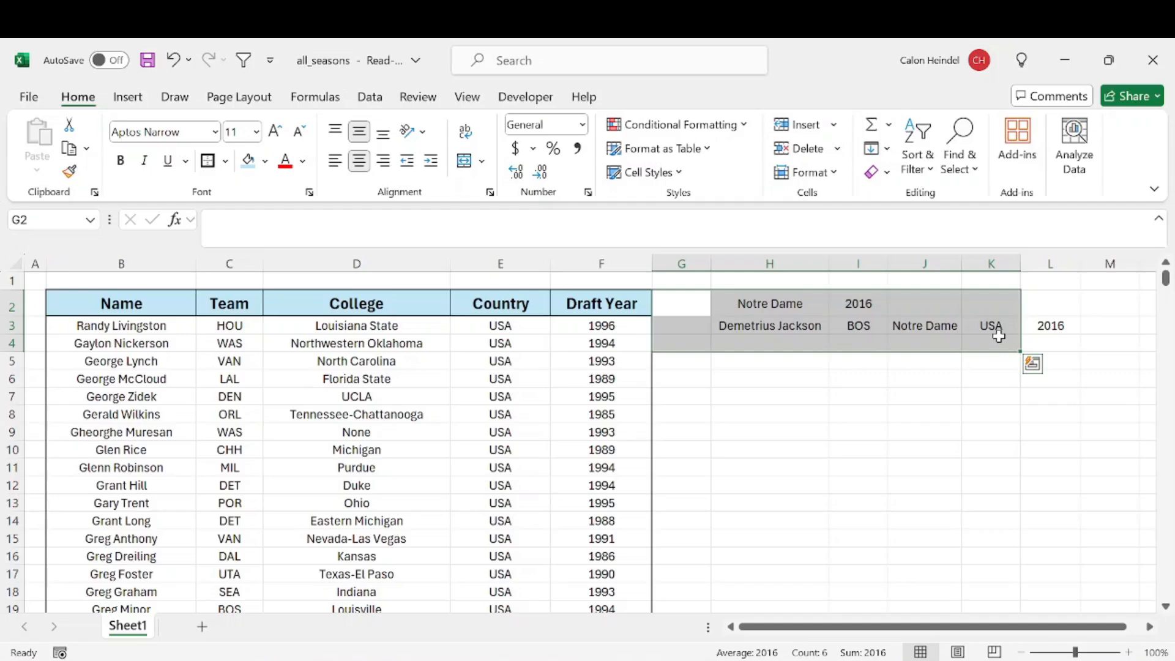